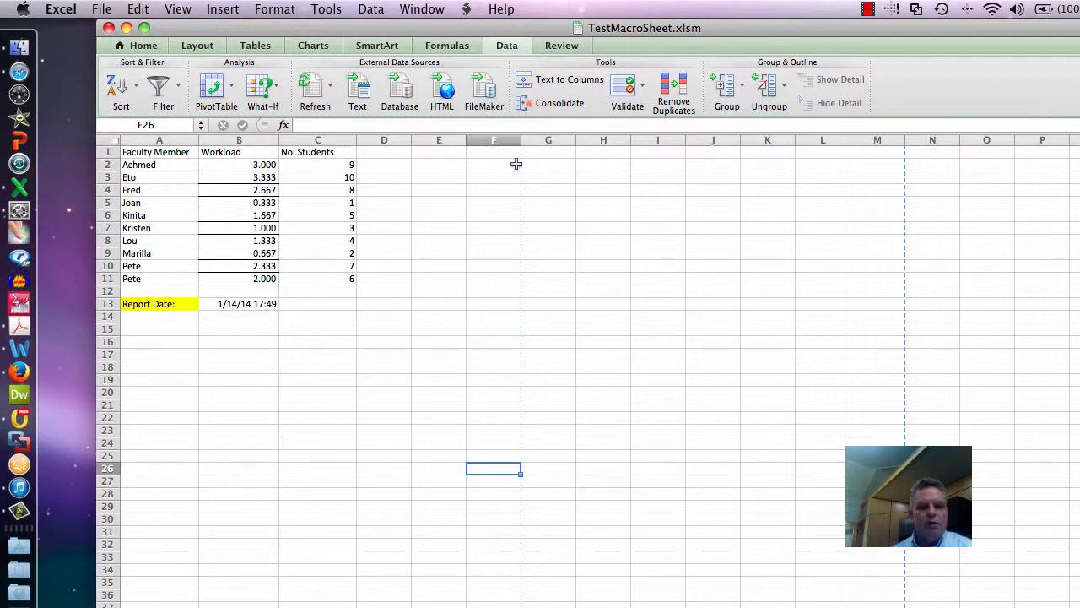
- Set up a new macro recording named SortAndPrint with the shortcut Option+Cmd+z, stored in this workbook
left_click(323, 11)
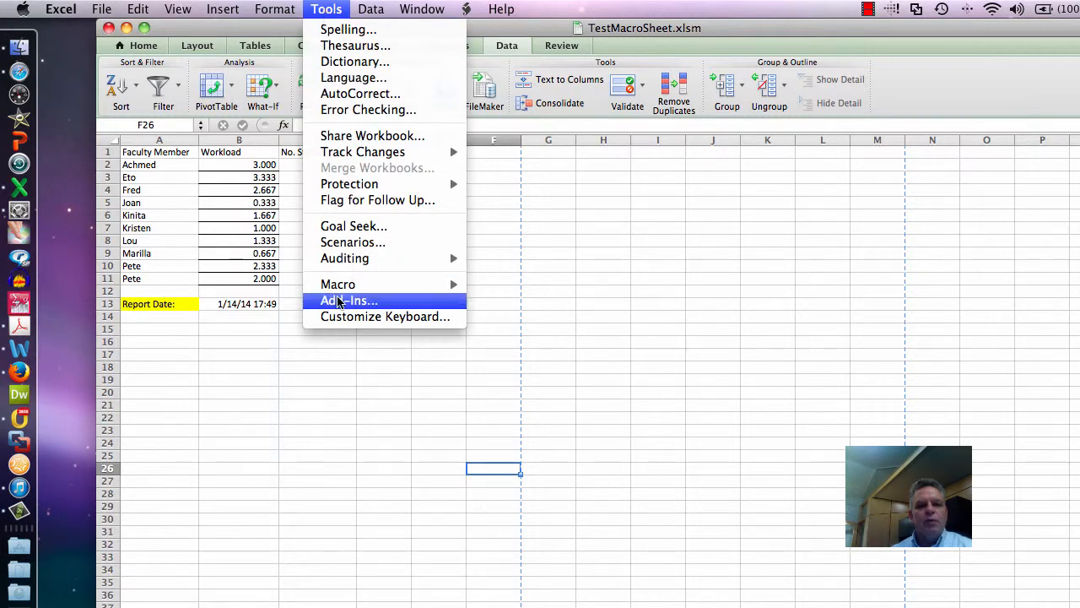
mouse_move(344, 287)
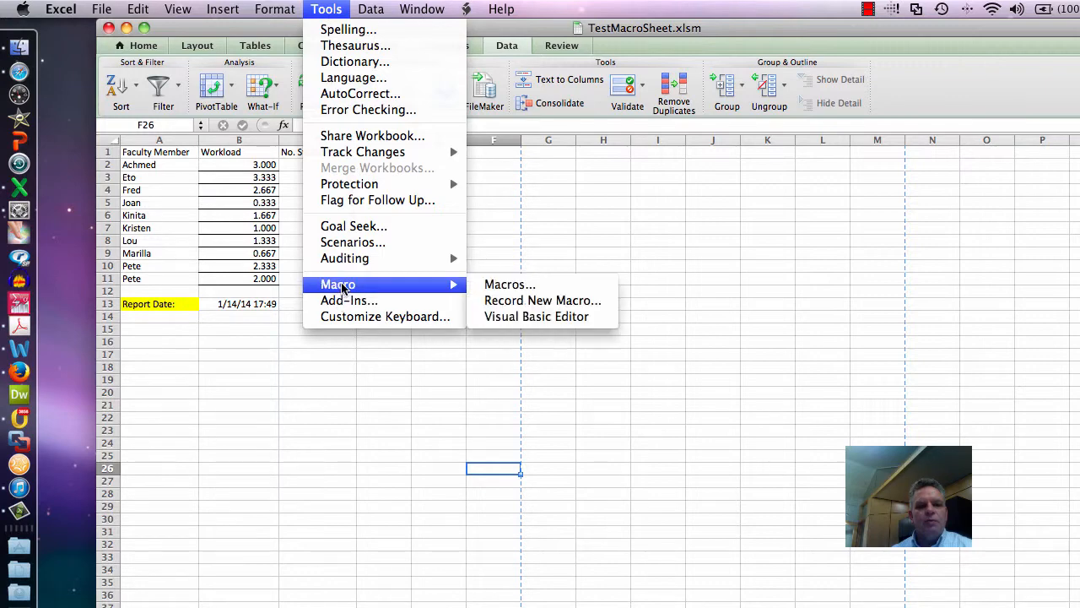
left_click(491, 300)
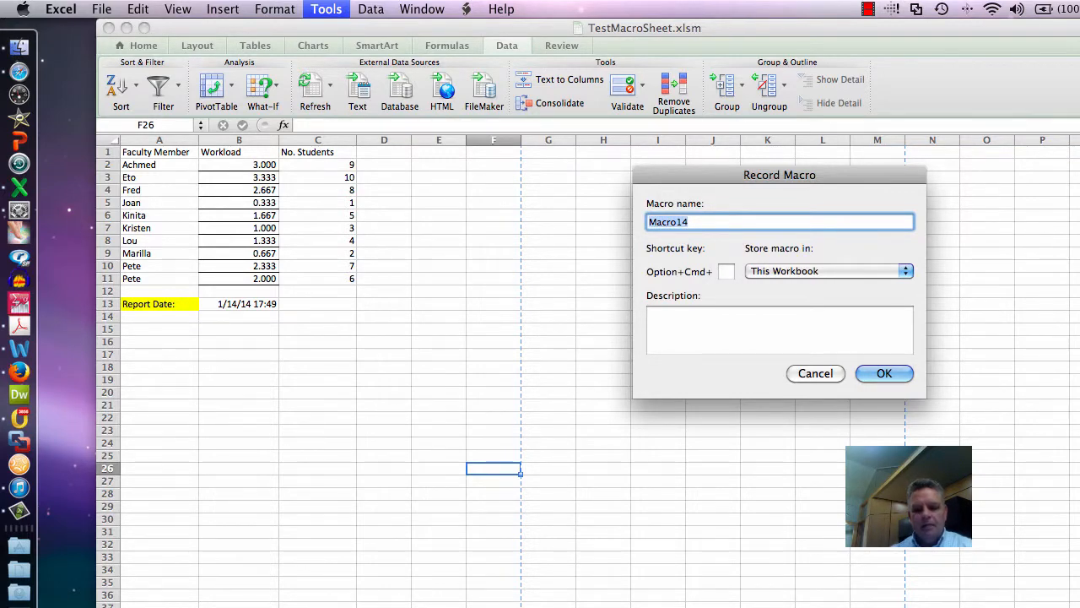
type("Sort")
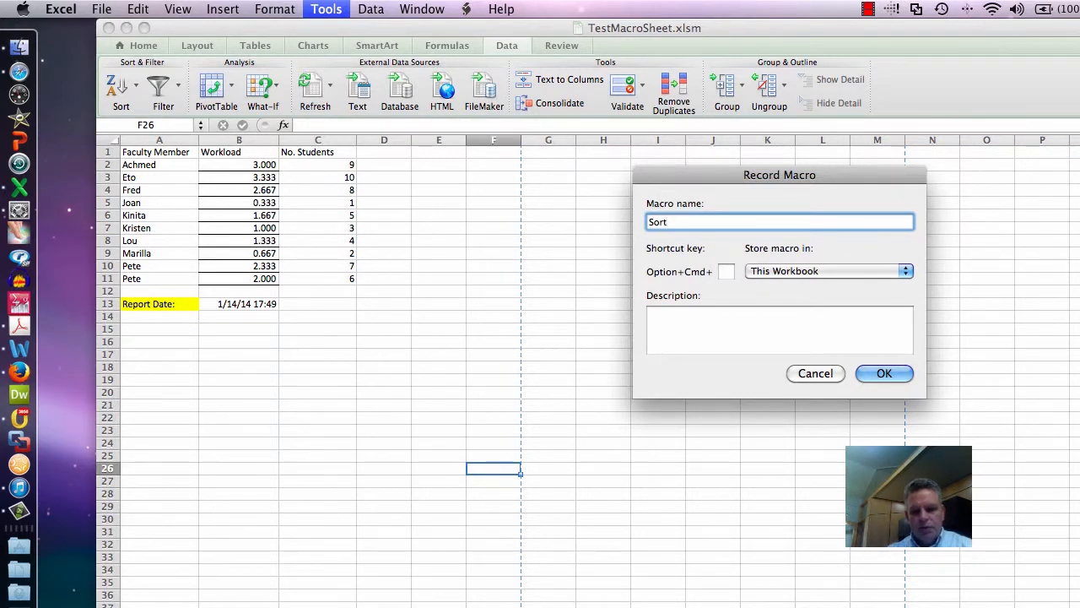
type("AndP")
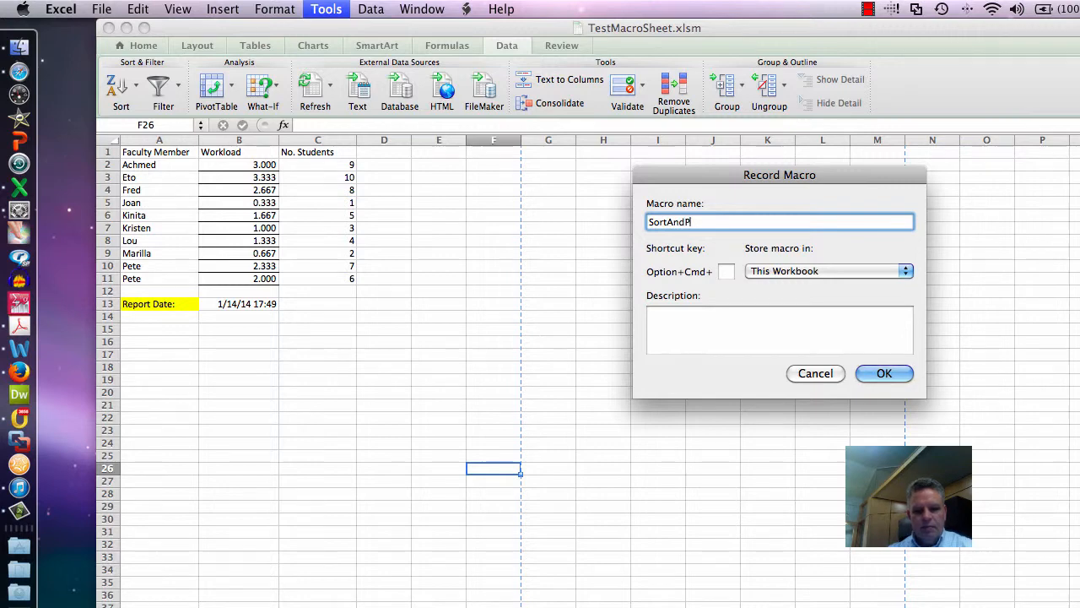
type("rint")
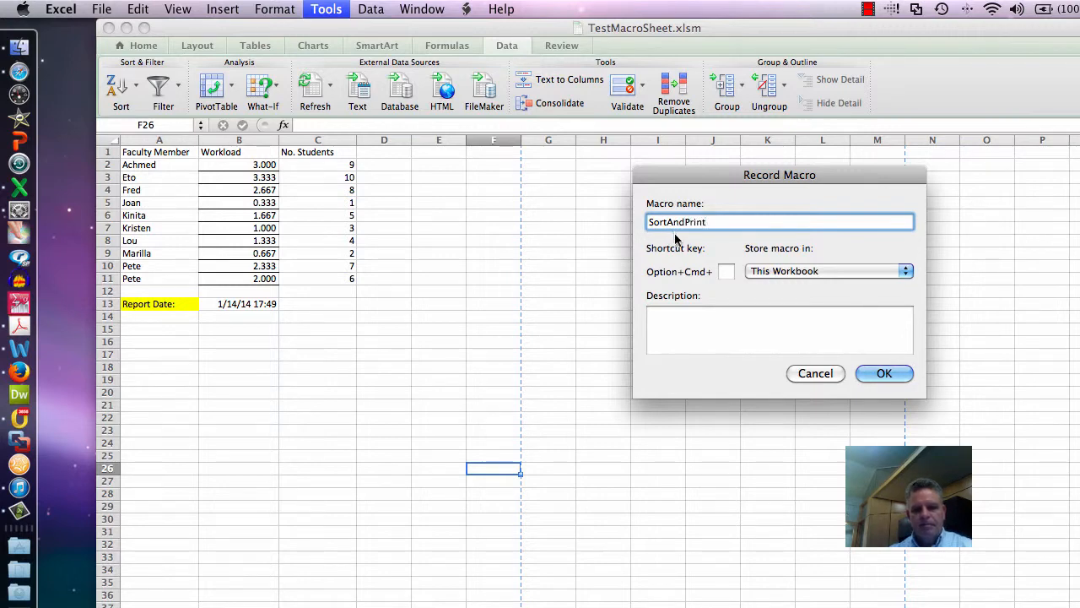
key("Tab")
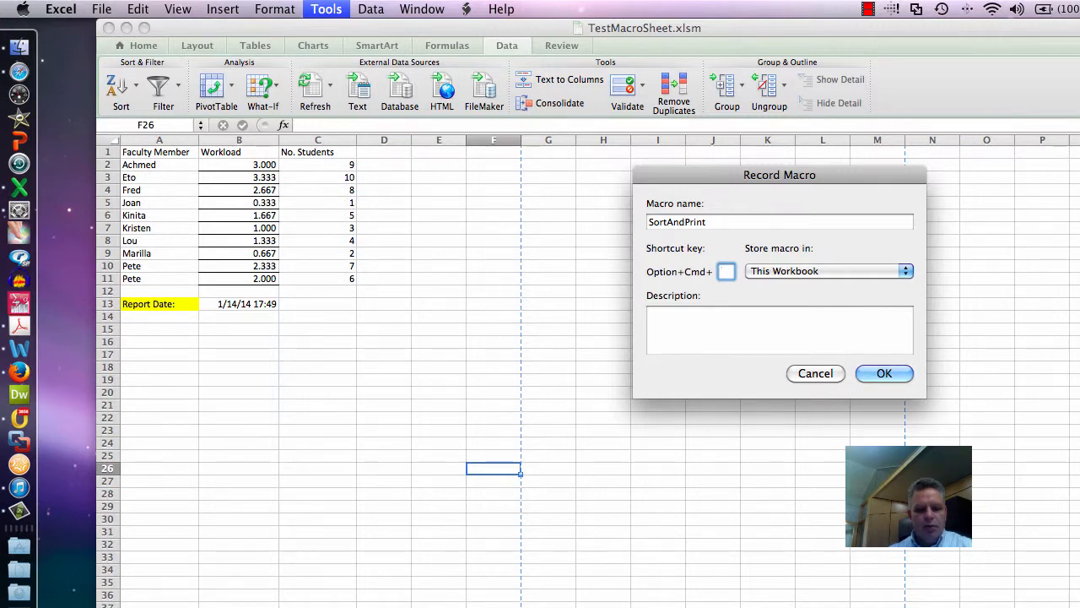
type("z")
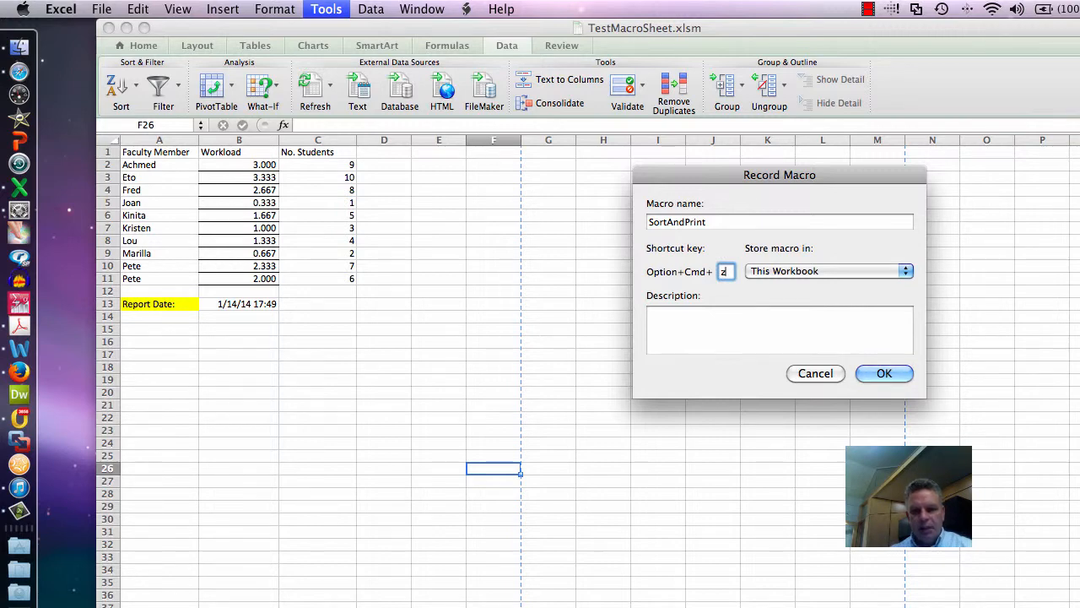
- Enter the macro description "Sort by no. of students in decending order. Print to PDF." and start the recording
key("Tab")
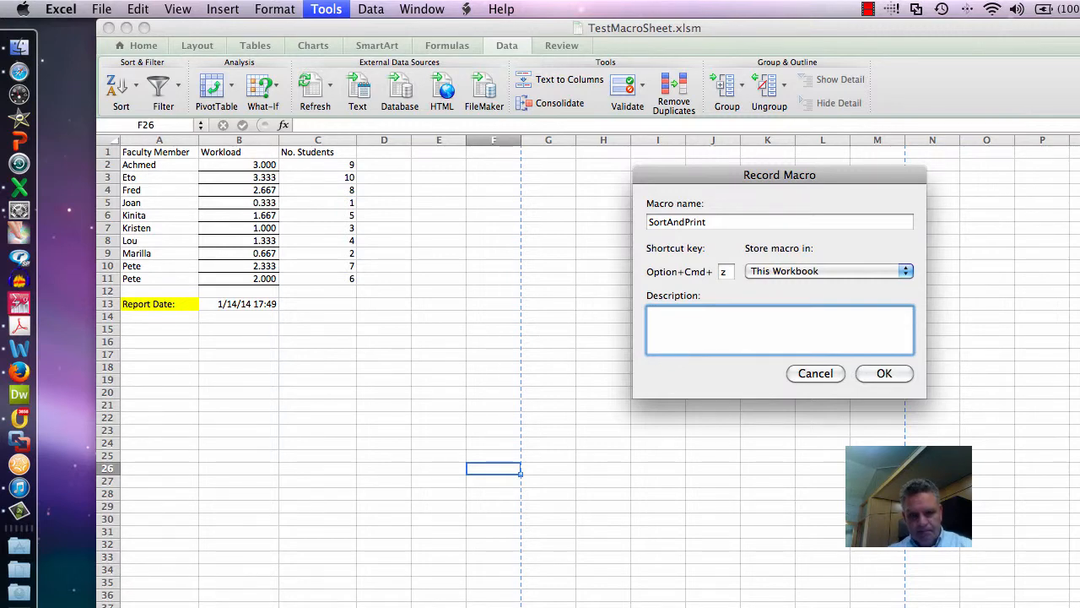
type("Sor")
key("super+a")
key("Right")
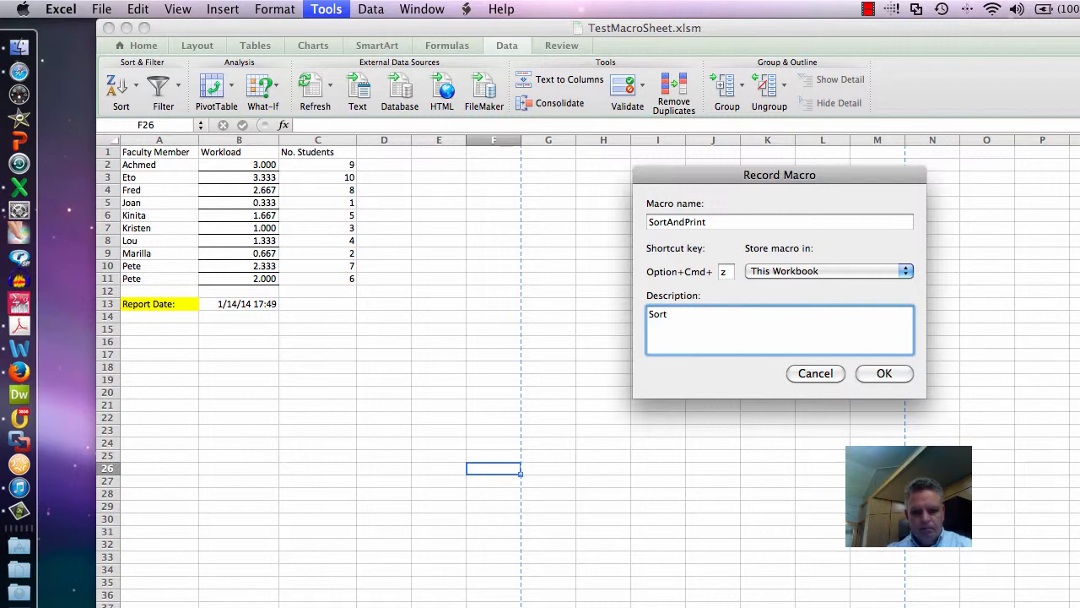
type("by no o")
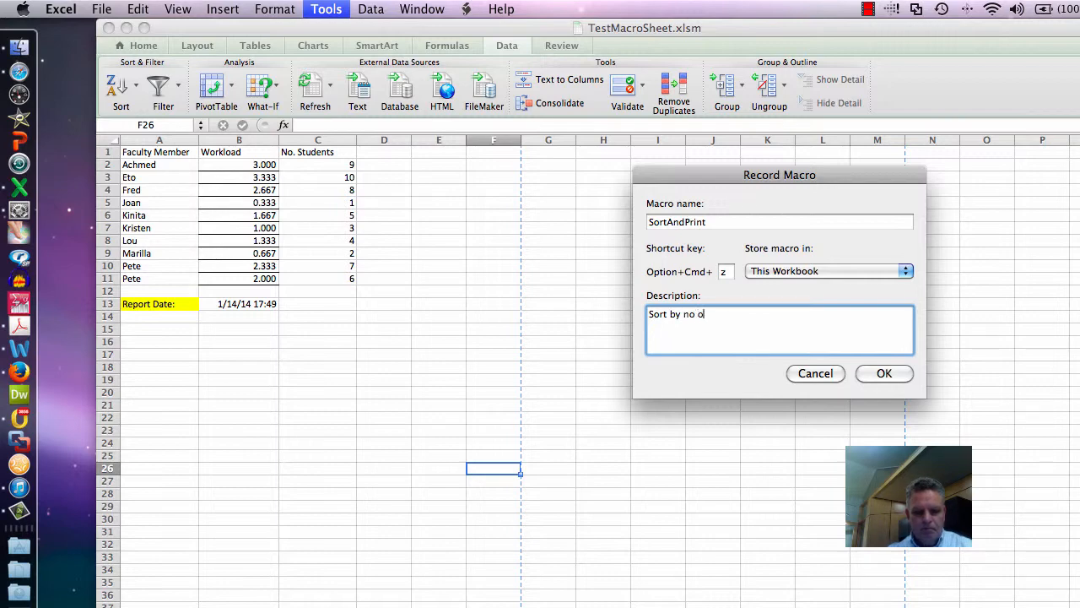
key("BackSpace")
key("BackSpace")
type(". of students in decending or")
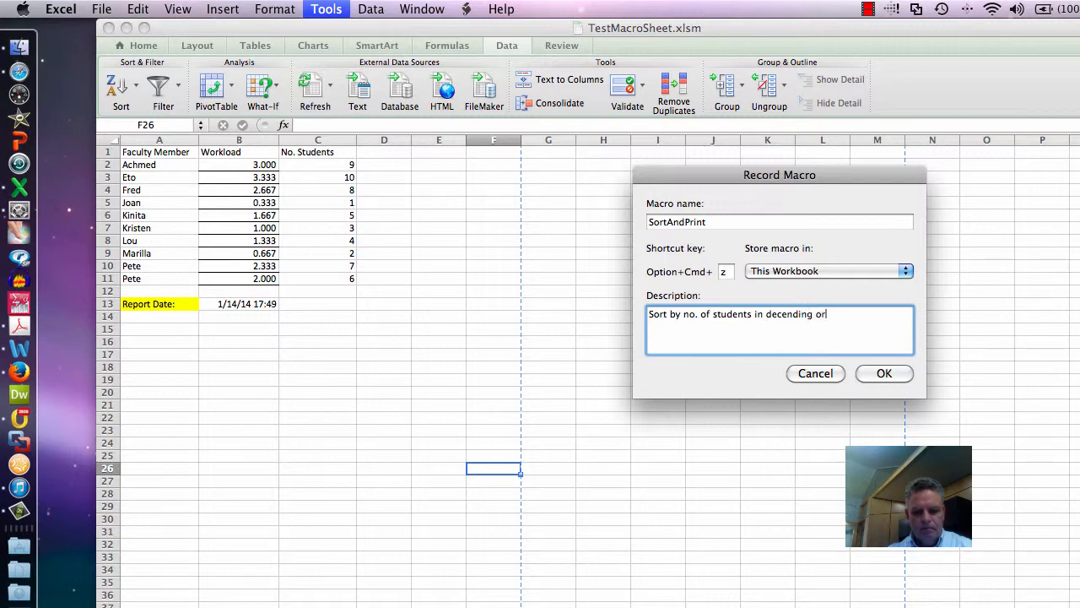
type("der.")
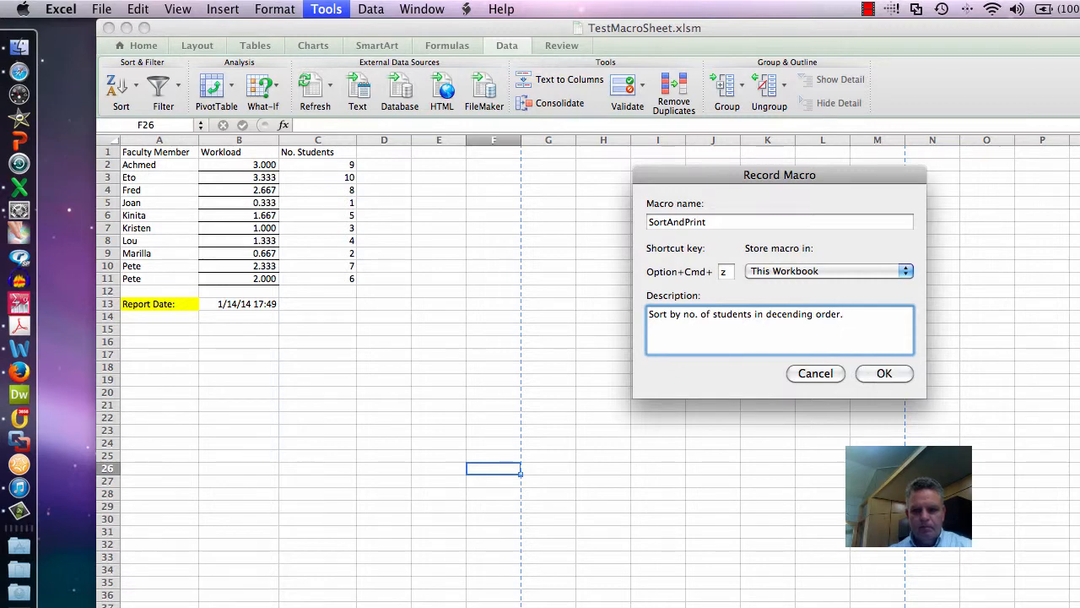
type(" Print")
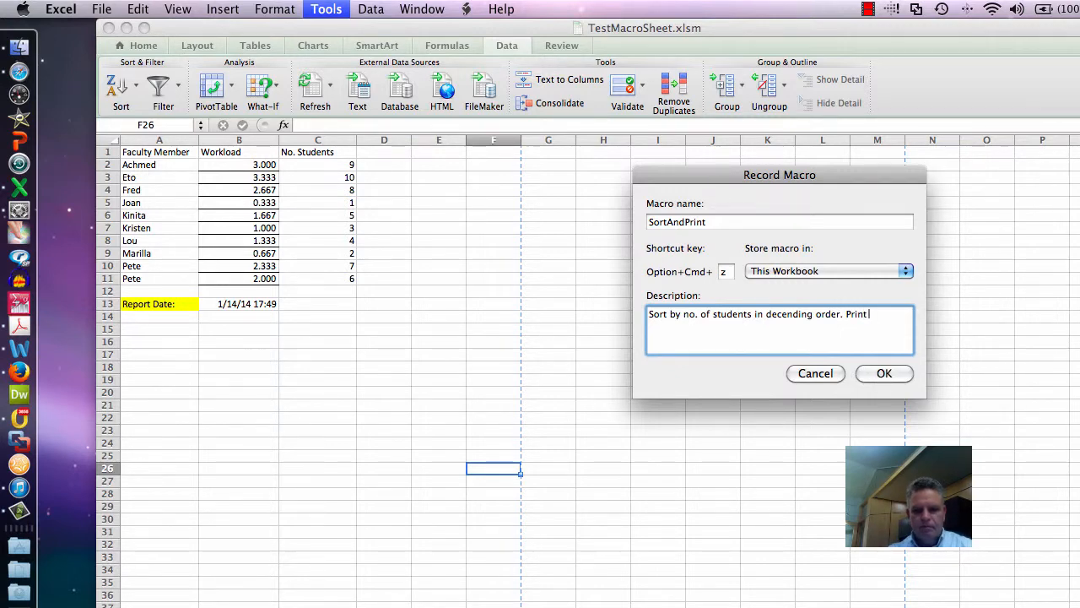
type(" to PDF.")
left_click(884, 373)
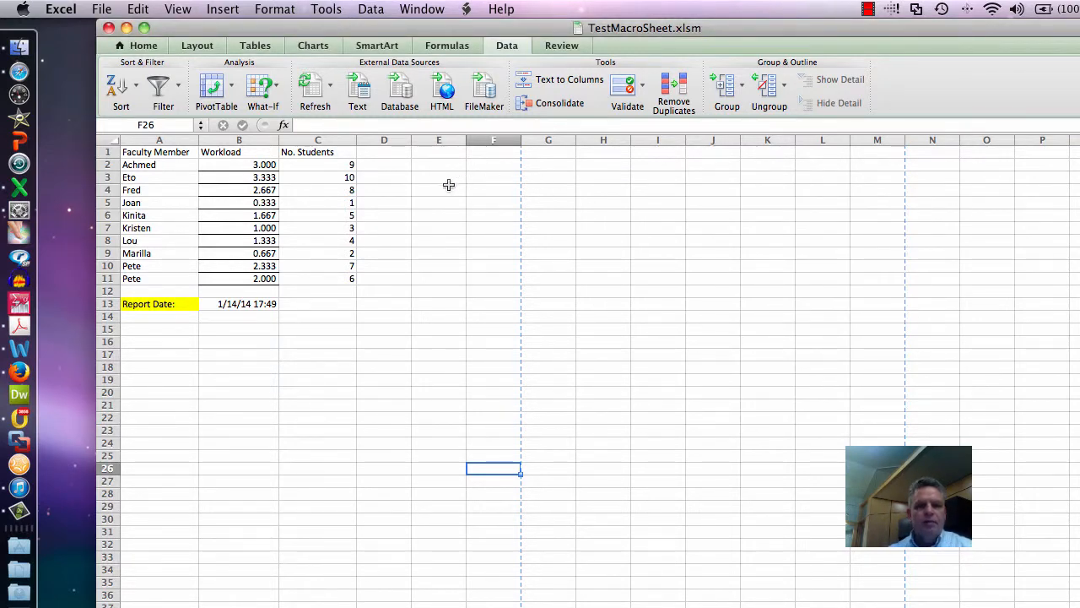
- Sort the faculty data by No. Students from largest to smallest, expanding the selection from column C
left_click(314, 140)
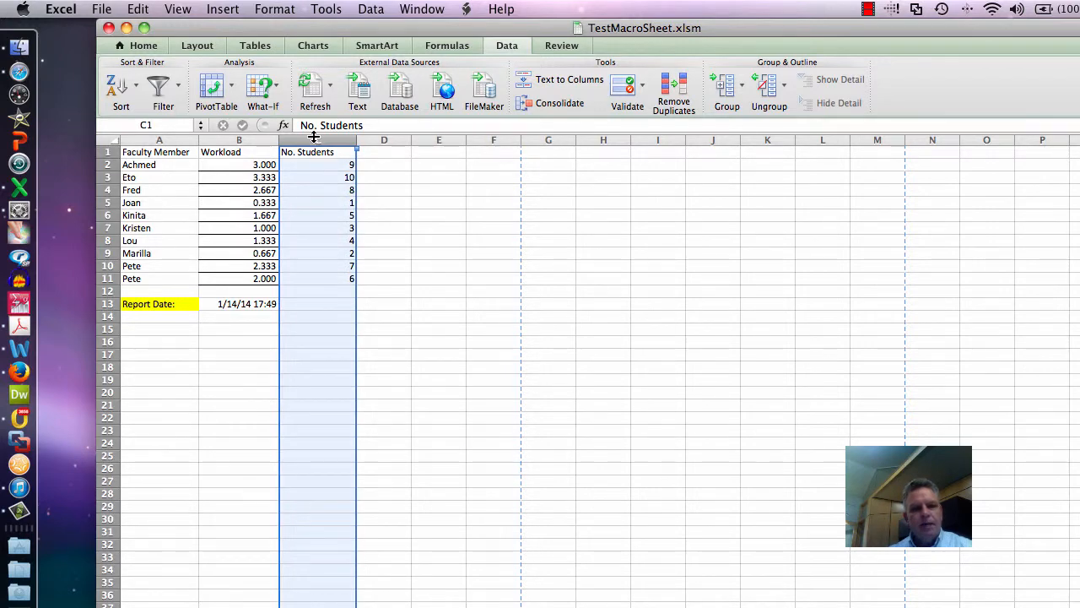
left_click(382, 10)
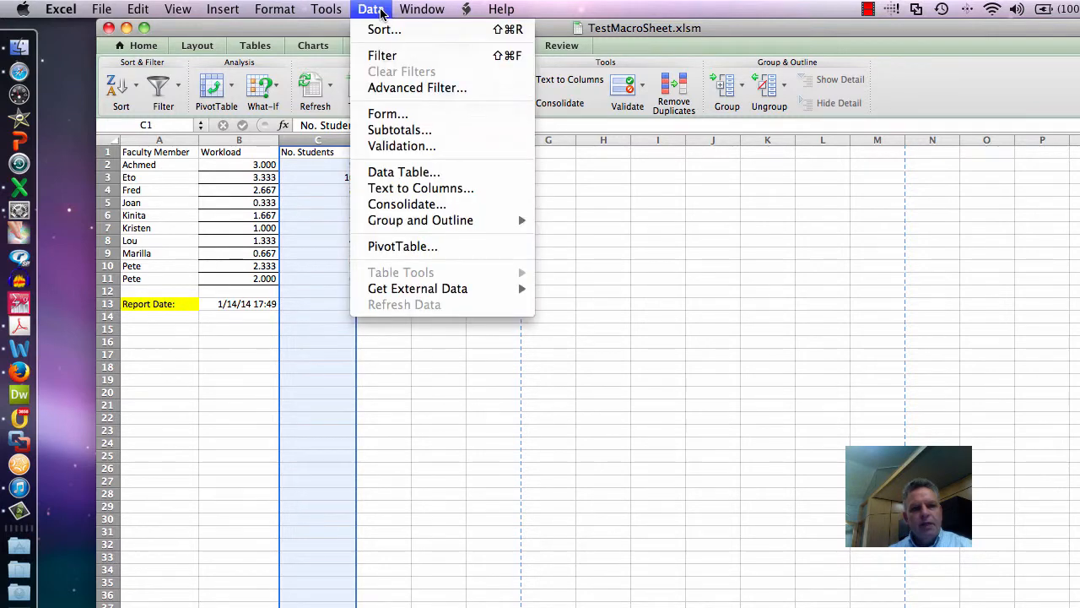
left_click(381, 27)
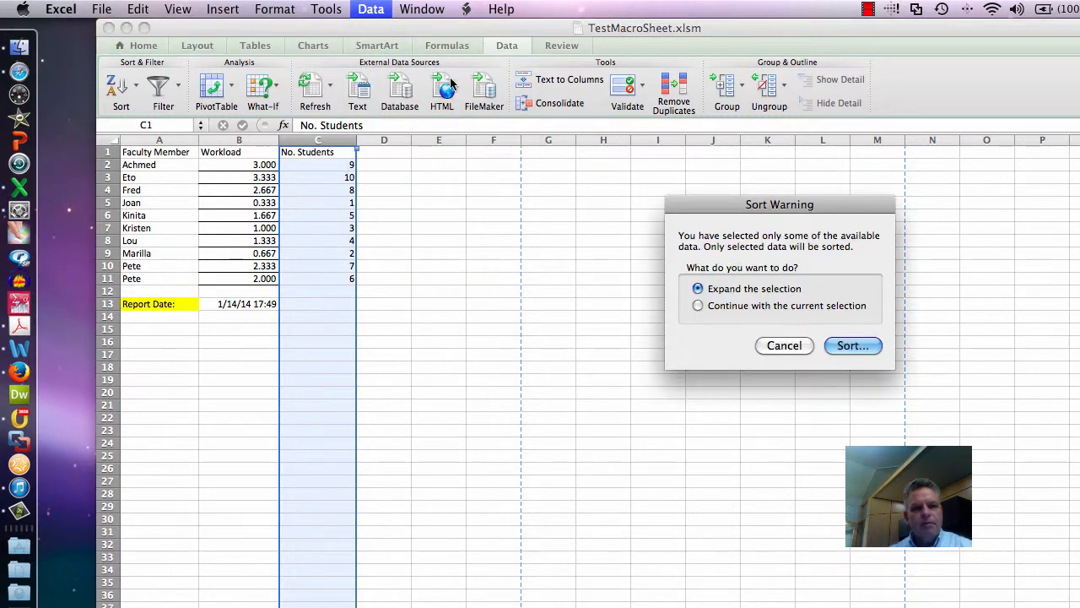
left_click(835, 345)
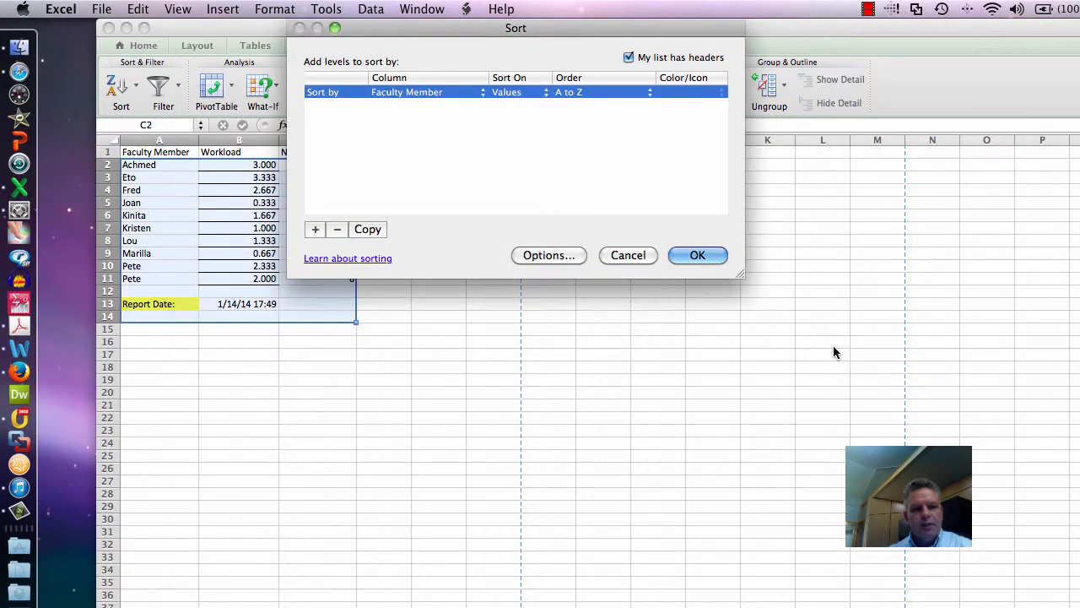
left_click(421, 92)
left_click(413, 118)
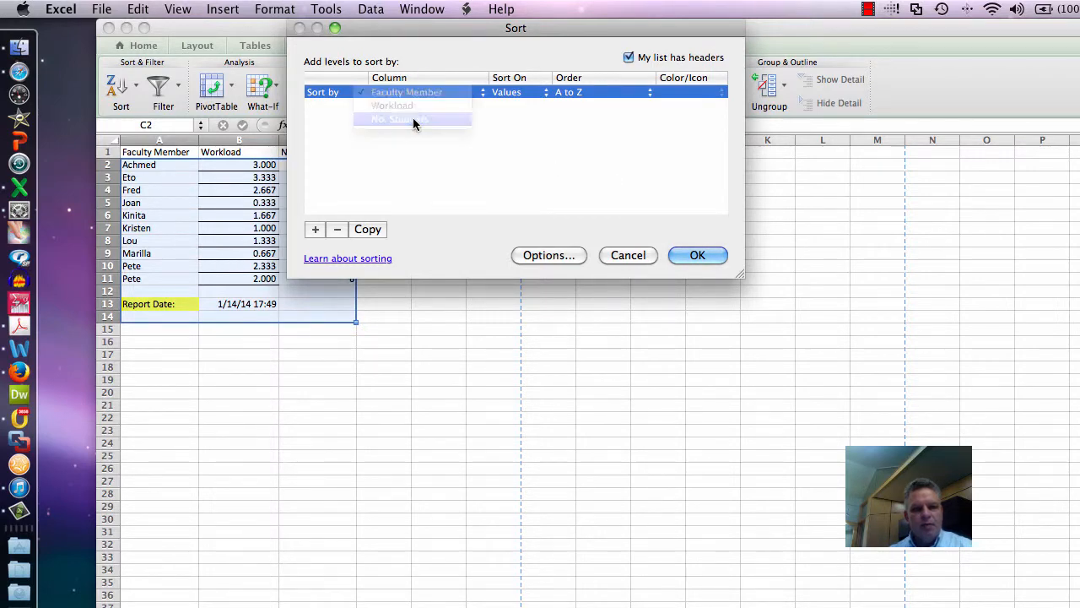
left_click(568, 93)
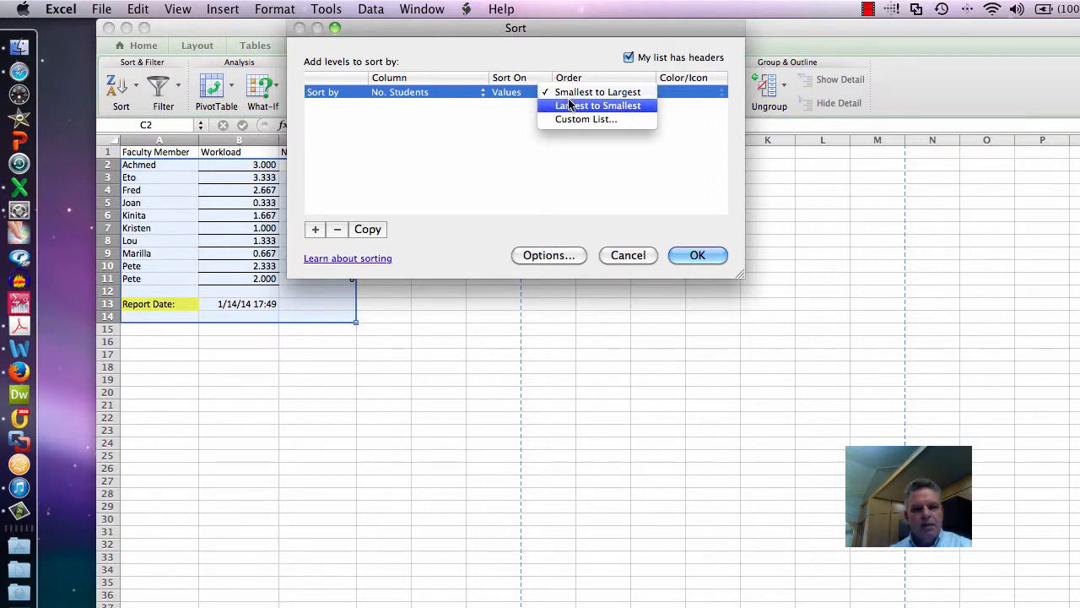
left_click(569, 105)
left_click(700, 251)
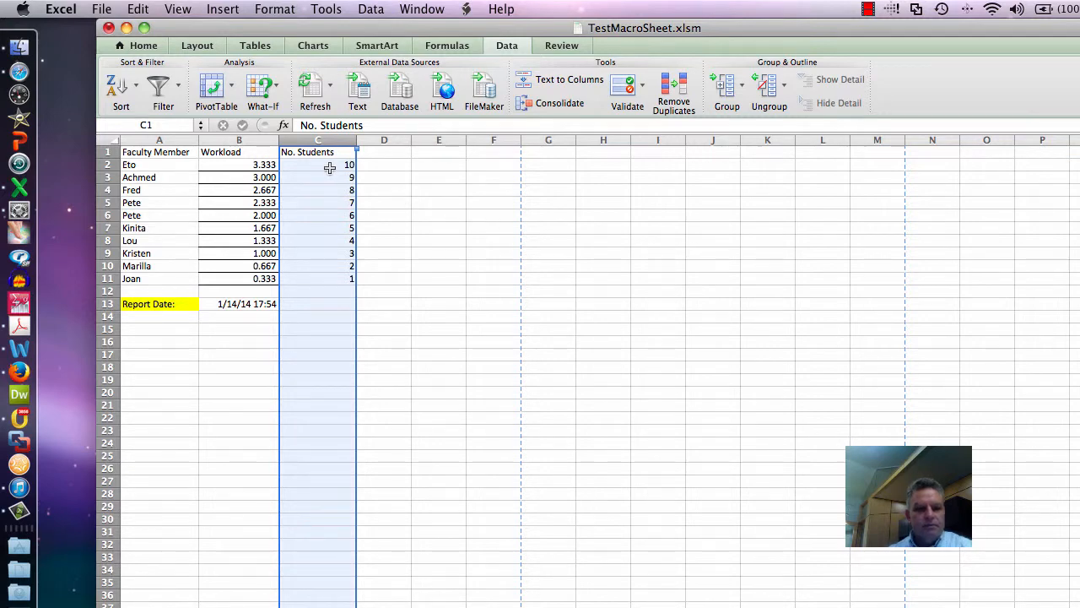
- Print the sheet to a PDF, naming the file TestMacroSheetOutput in the Module 2 folder
left_click(102, 9)
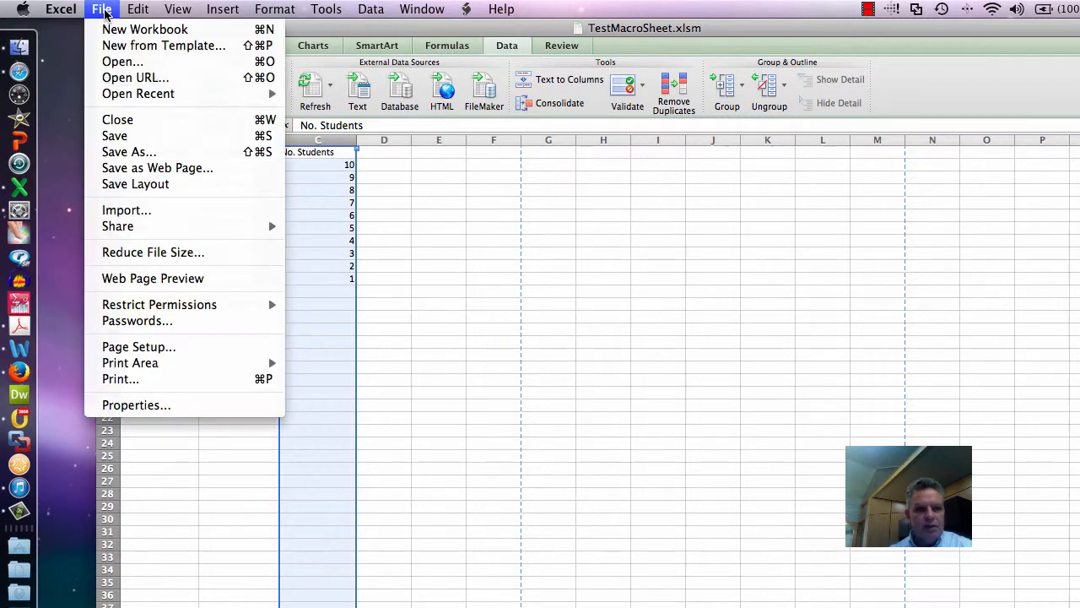
left_click(112, 379)
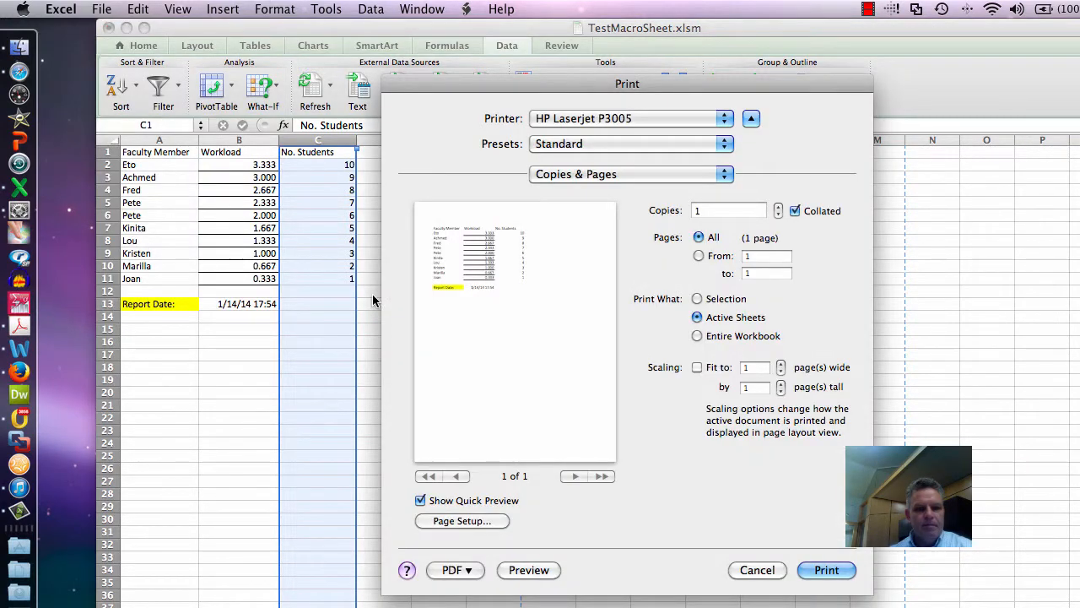
left_click(454, 571)
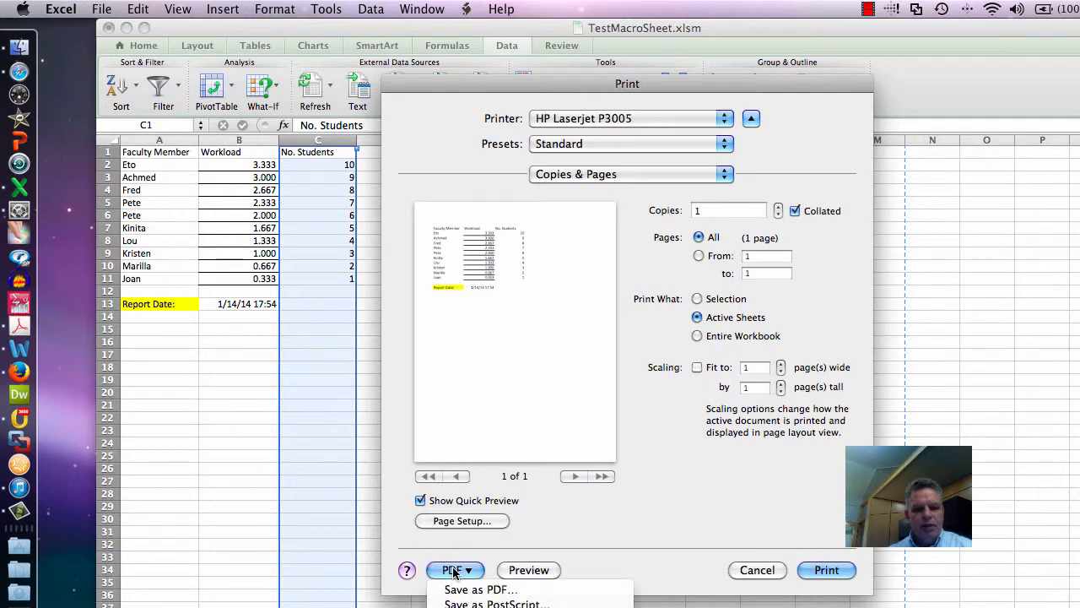
left_click(457, 590)
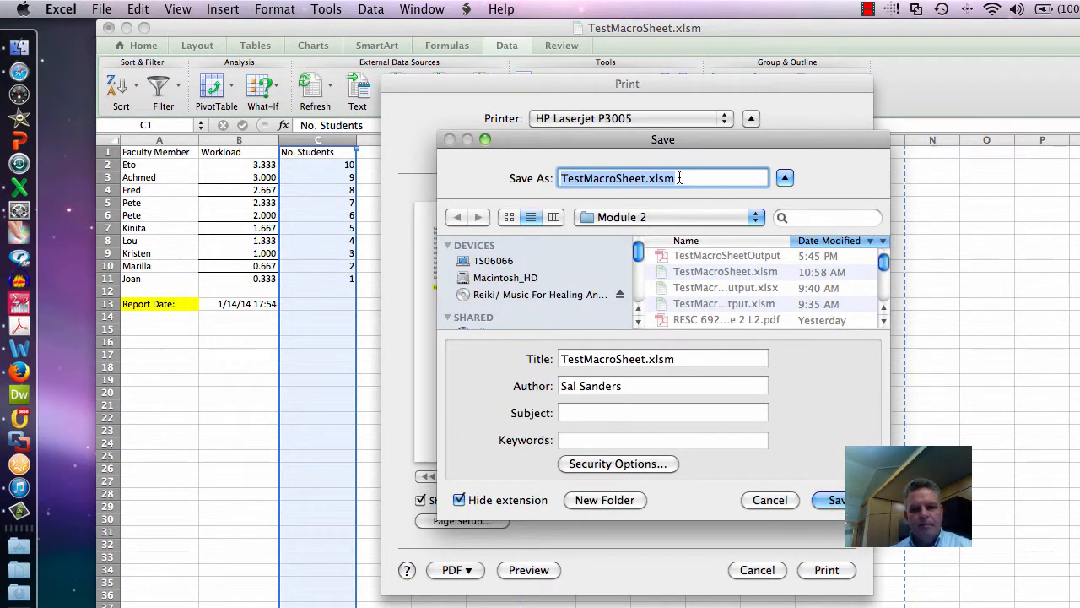
left_click_drag(680, 178, 646, 181)
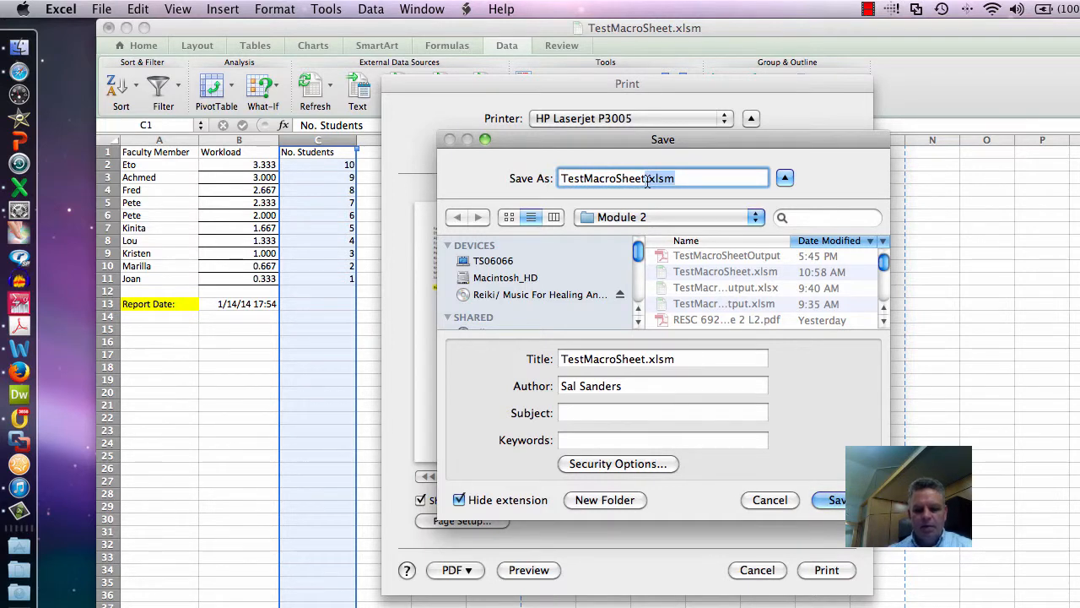
type("Output")
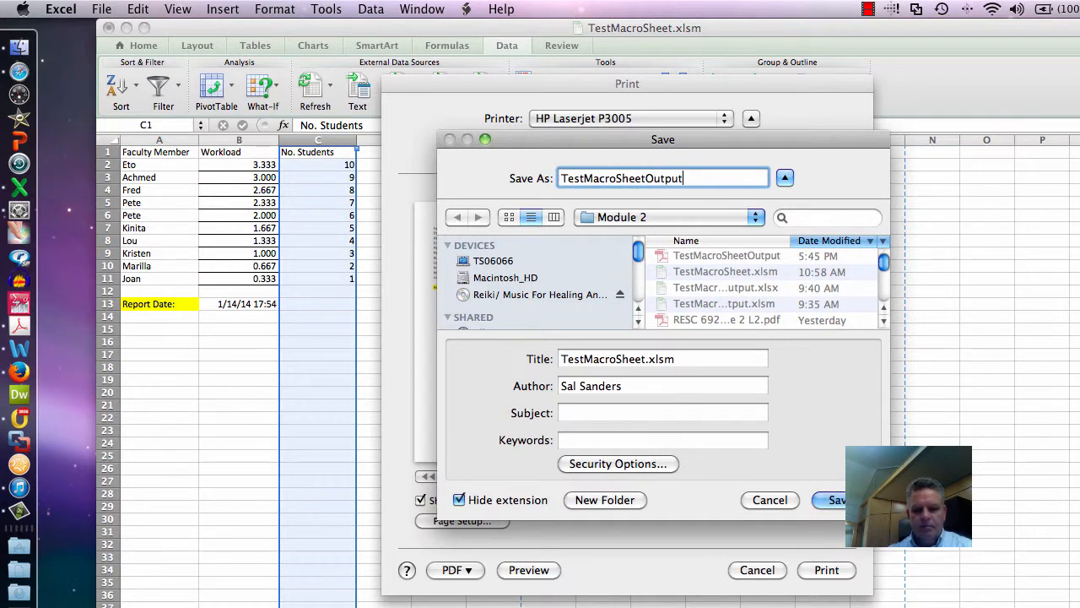
- Set the PDF title to TestMacroSheetOutput and save it, replacing the existing file of that name
left_click(676, 359)
key("BackSpace")
key("BackSpace")
key("BackSpace")
key("BackSpace")
key("BackSpace")
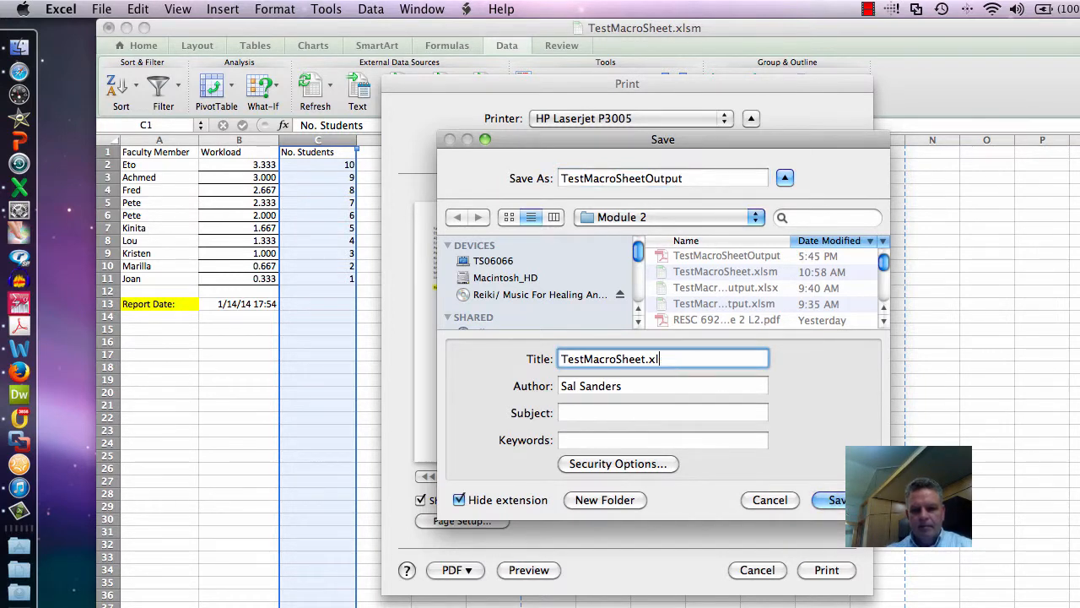
type("Output")
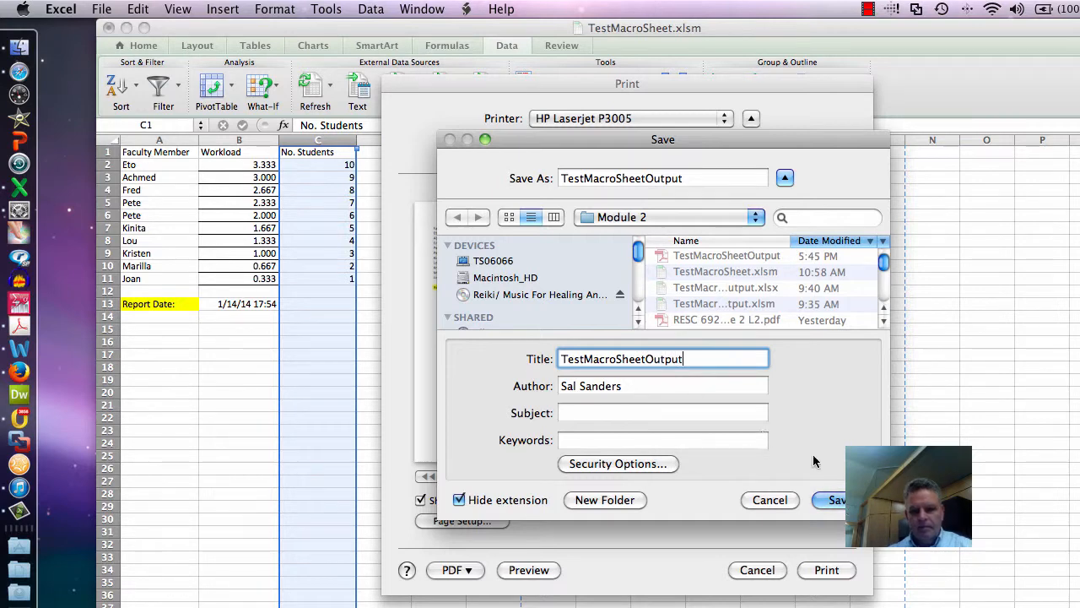
left_click(841, 503)
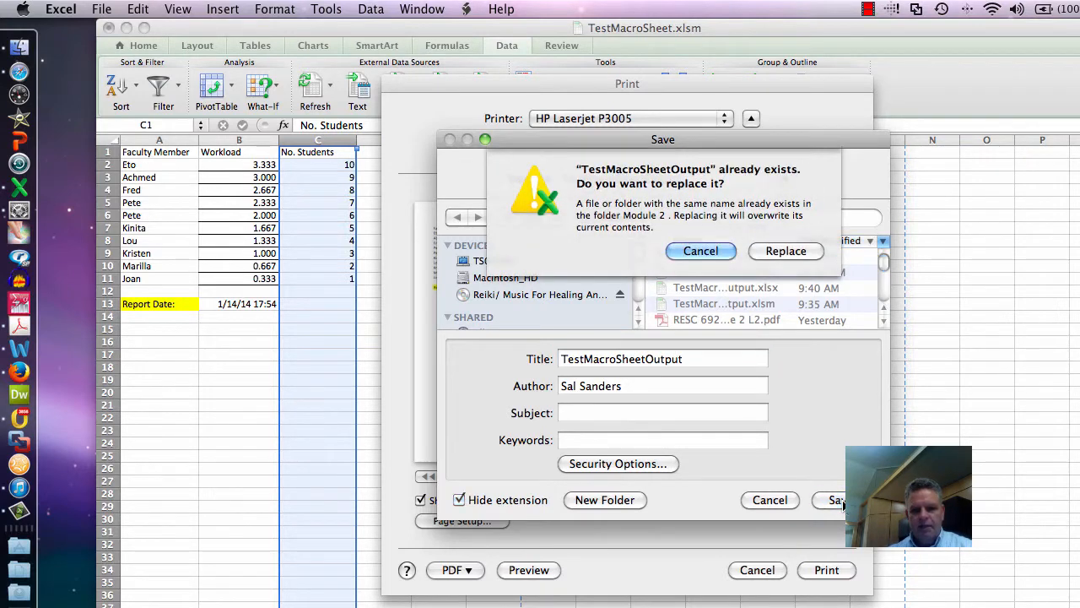
left_click(784, 253)
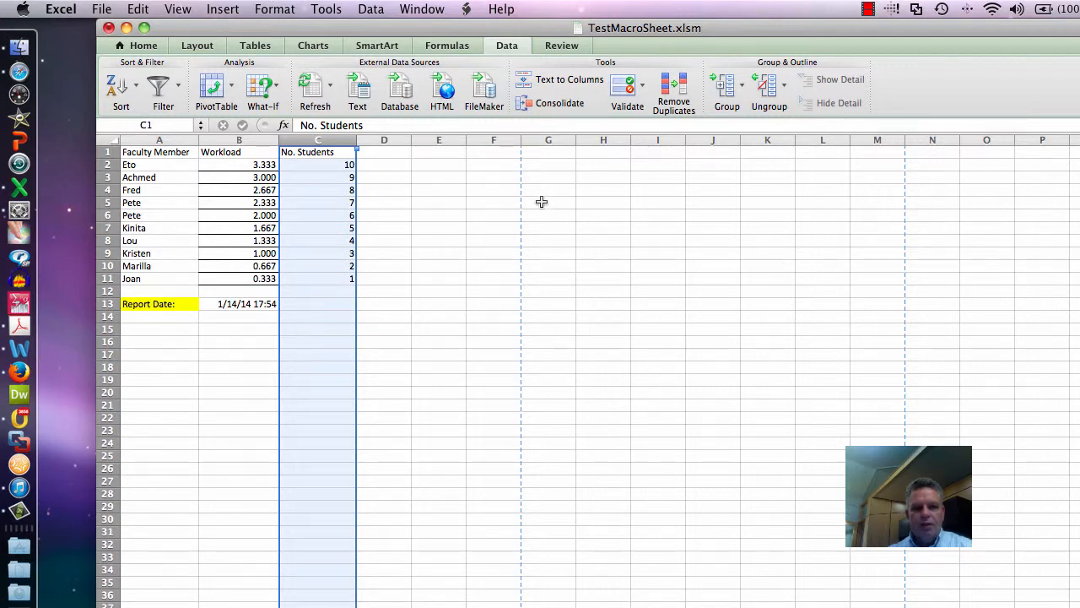
- Select cell A15 below the report date and stop recording the macro
left_click(187, 331)
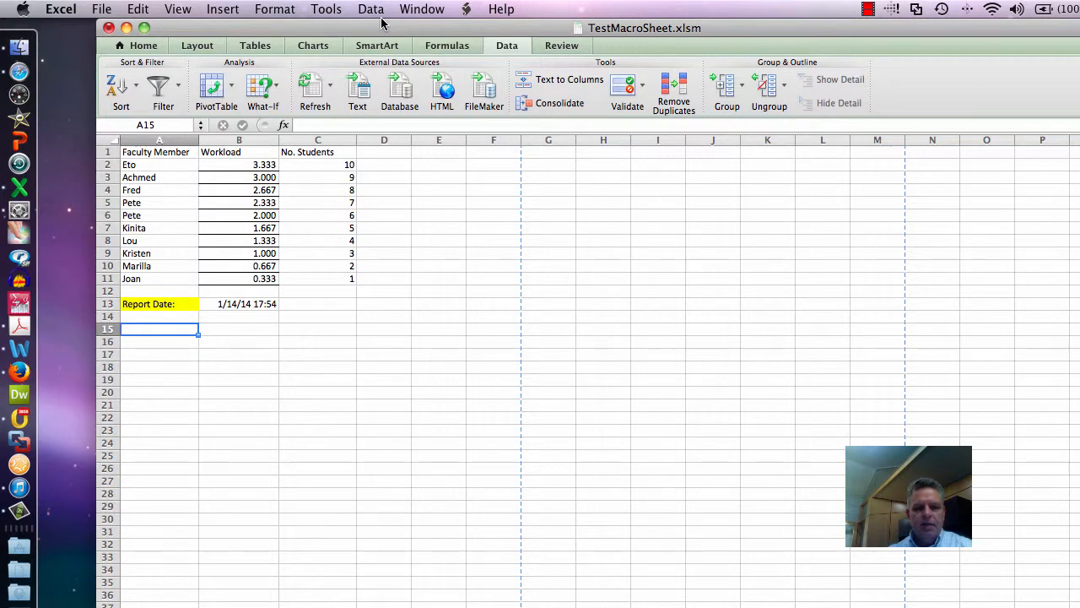
left_click(326, 8)
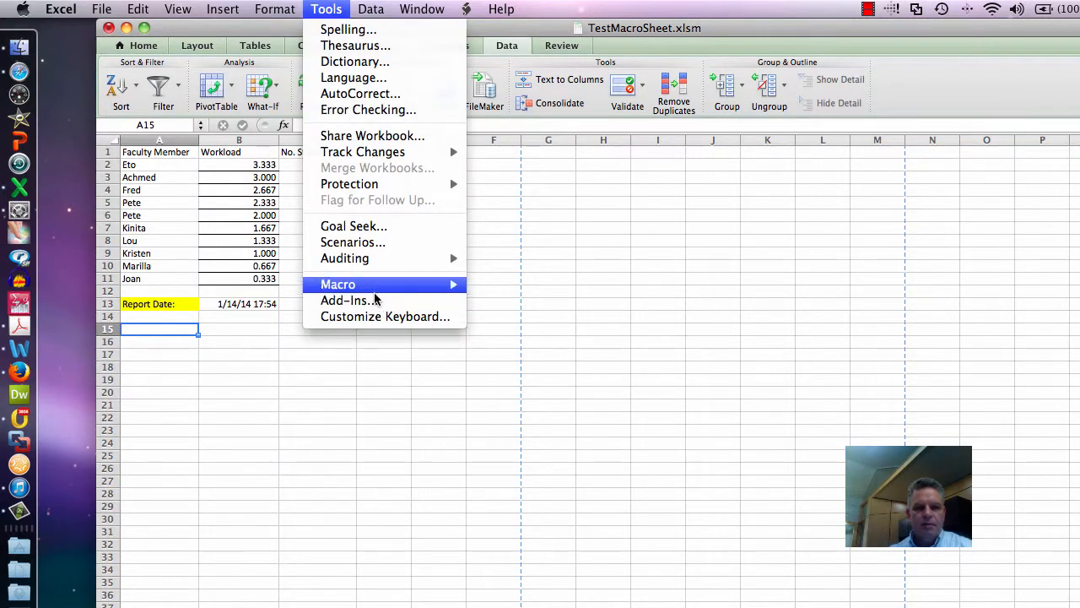
mouse_move(380, 285)
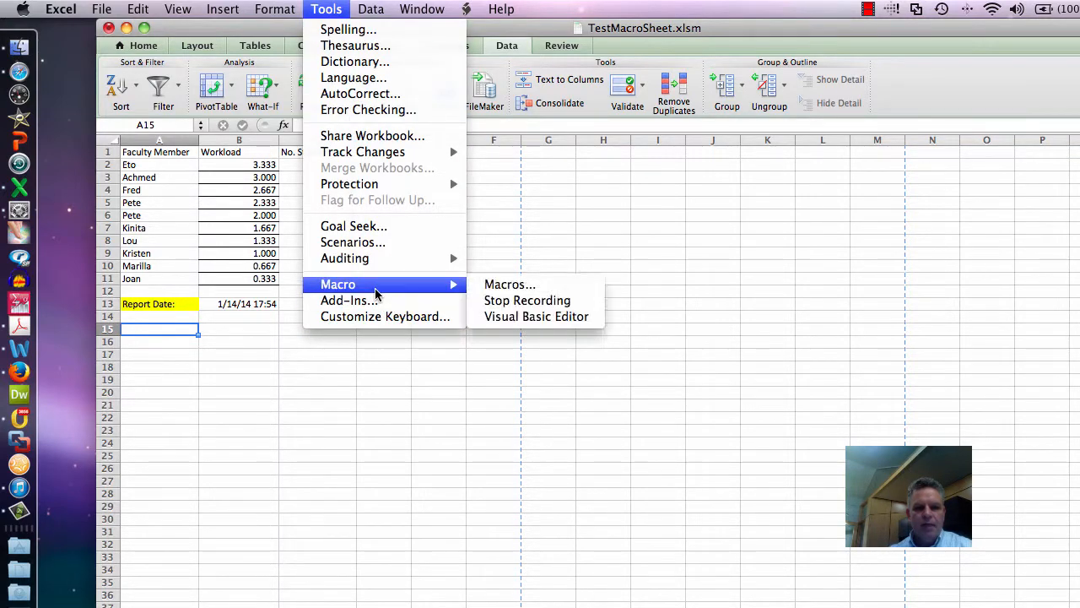
left_click(497, 301)
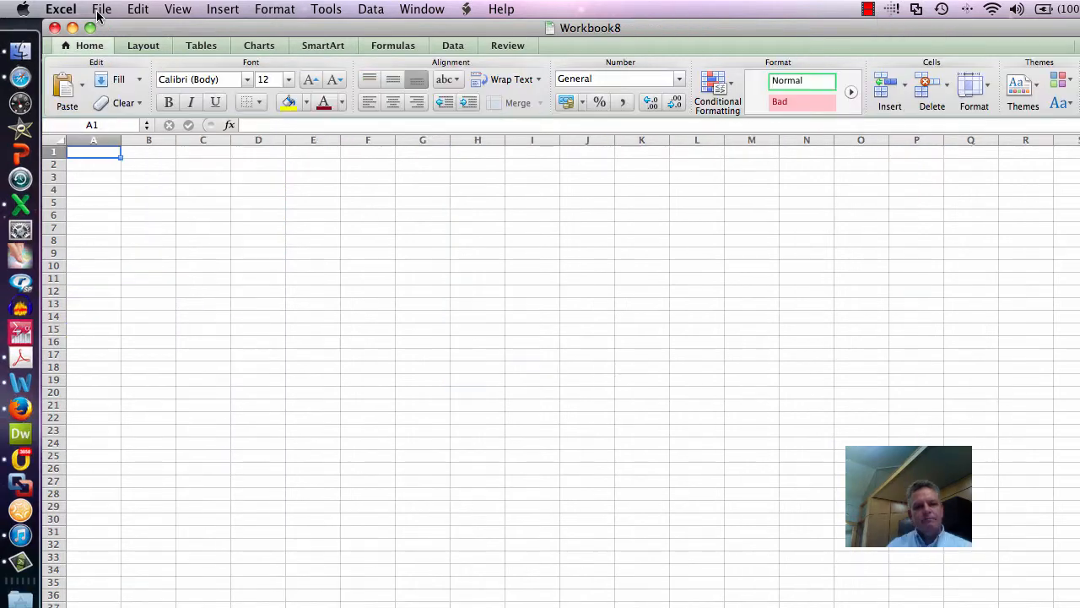
- Reopen the recent workbook TestMacroSheet.xlsm with its macros enabled
left_click(101, 10)
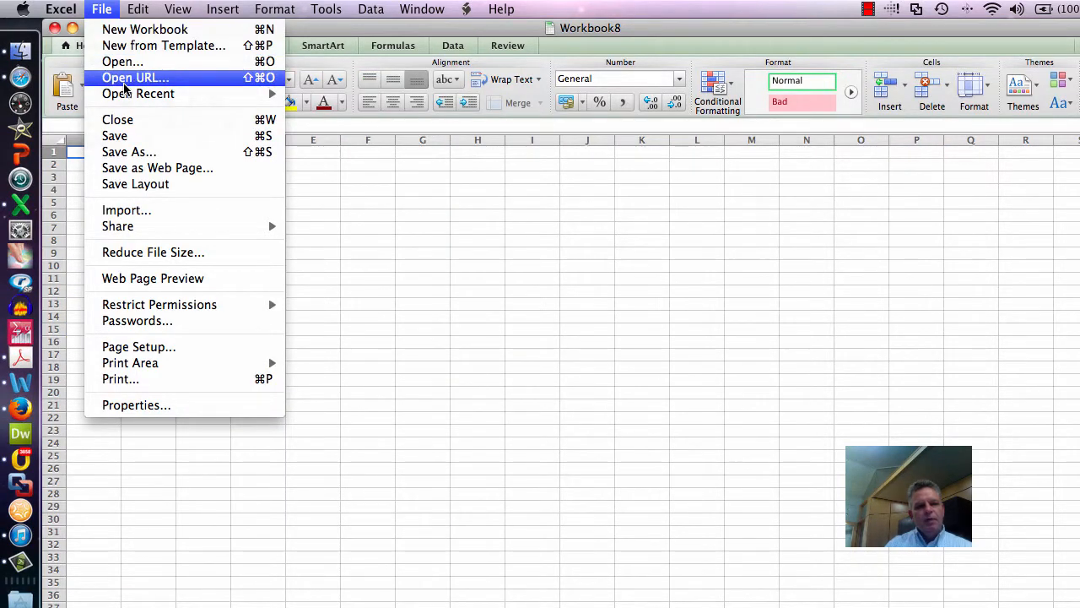
mouse_move(125, 92)
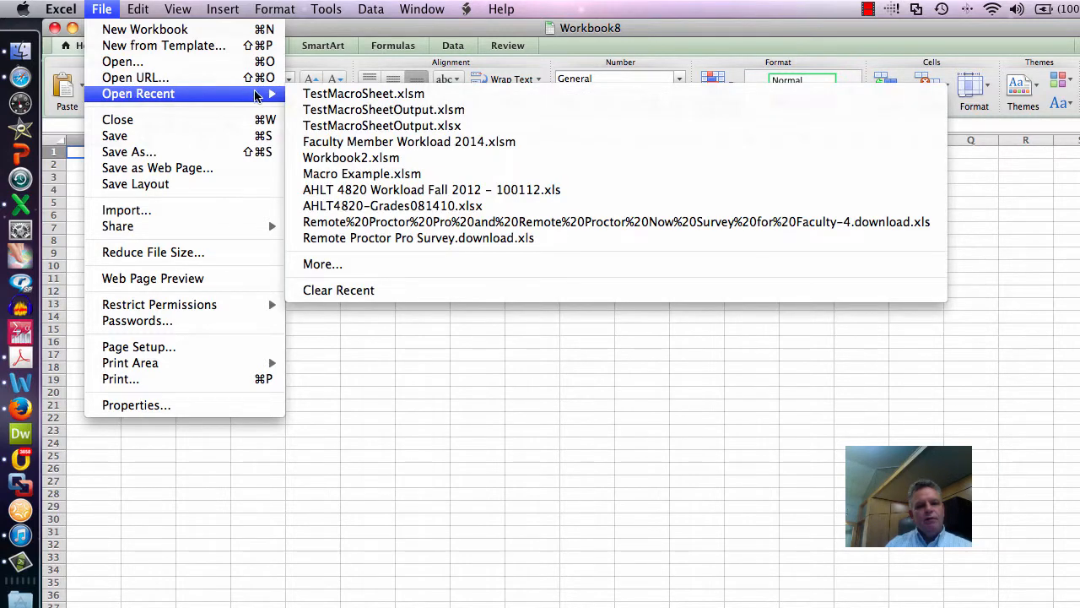
left_click(338, 95)
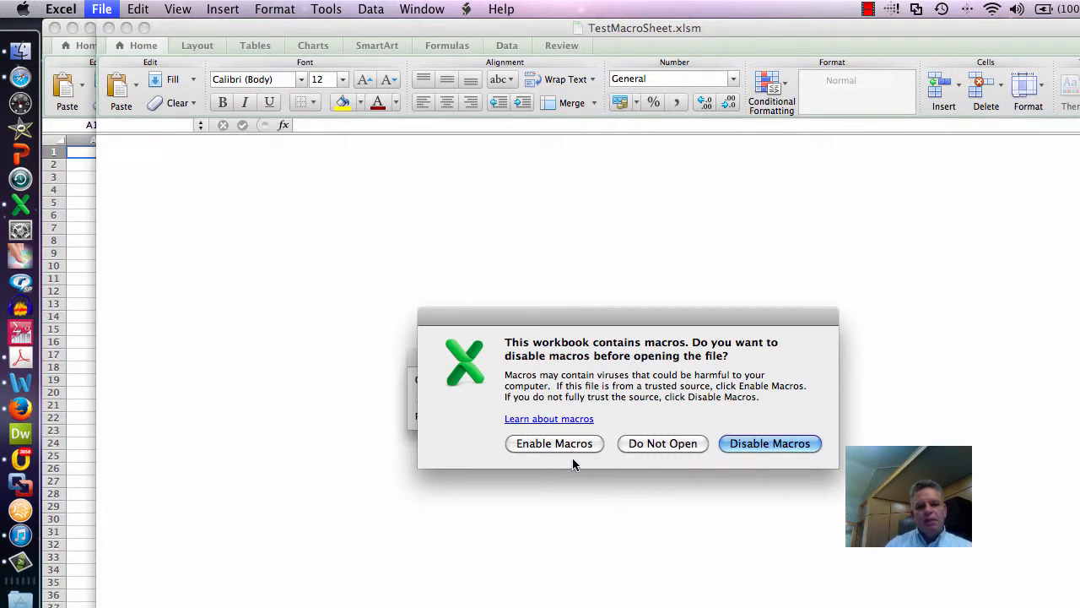
left_click(555, 444)
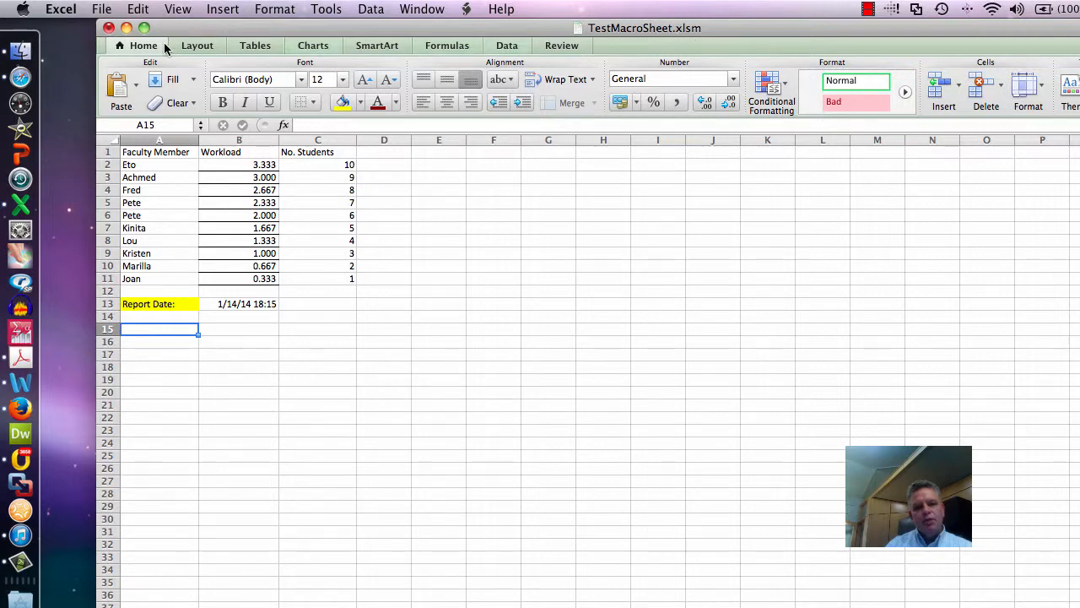
- Save the workbook as TestMacroSheet.xlsm in Excel Macro-Enabled Workbook format in the Module 2 folder, replacing the existing file
left_click(108, 9)
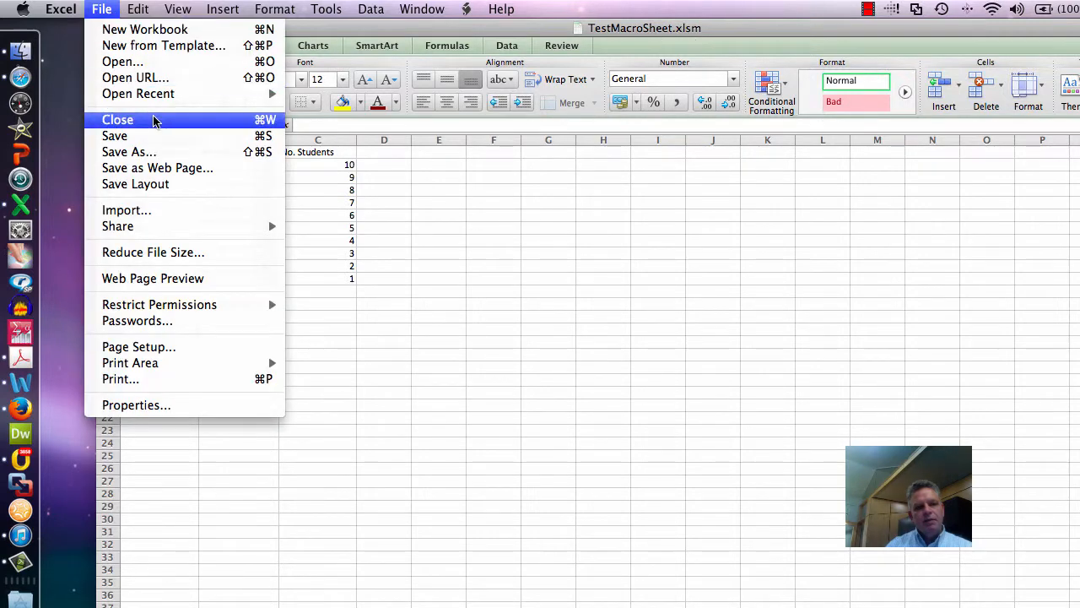
left_click(145, 152)
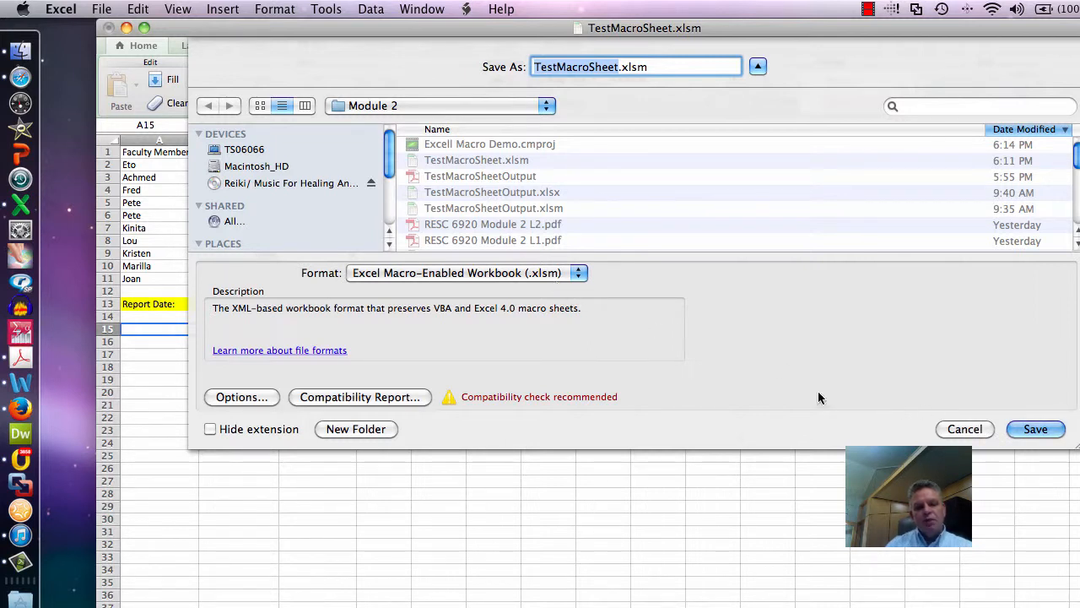
left_click(1034, 429)
left_click(766, 140)
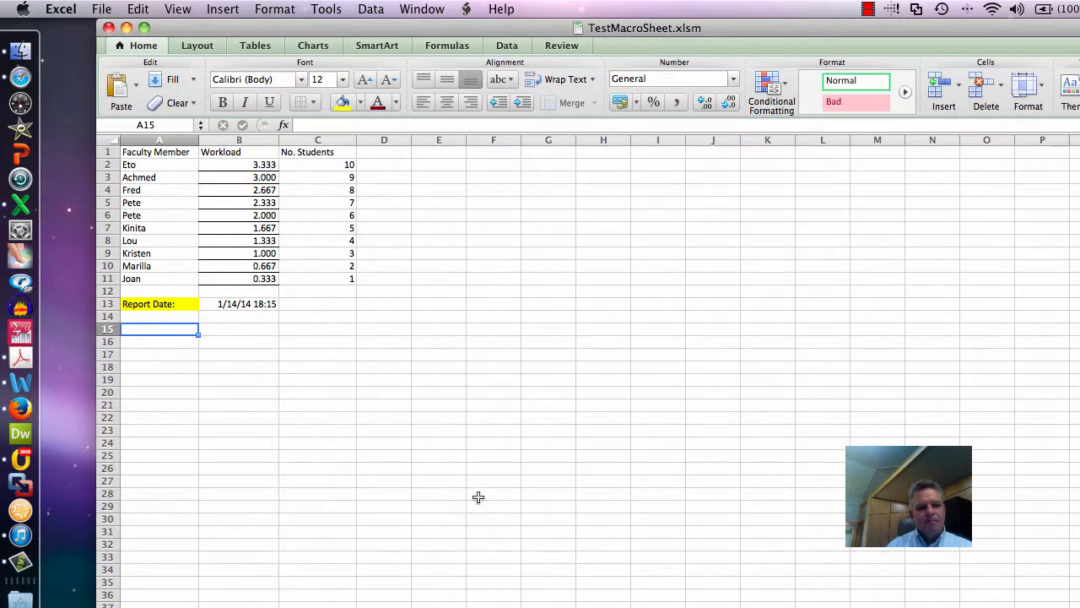
- Sort the faculty data by Faculty Member from A to Z, expanding the selection from column A
left_click(145, 166)
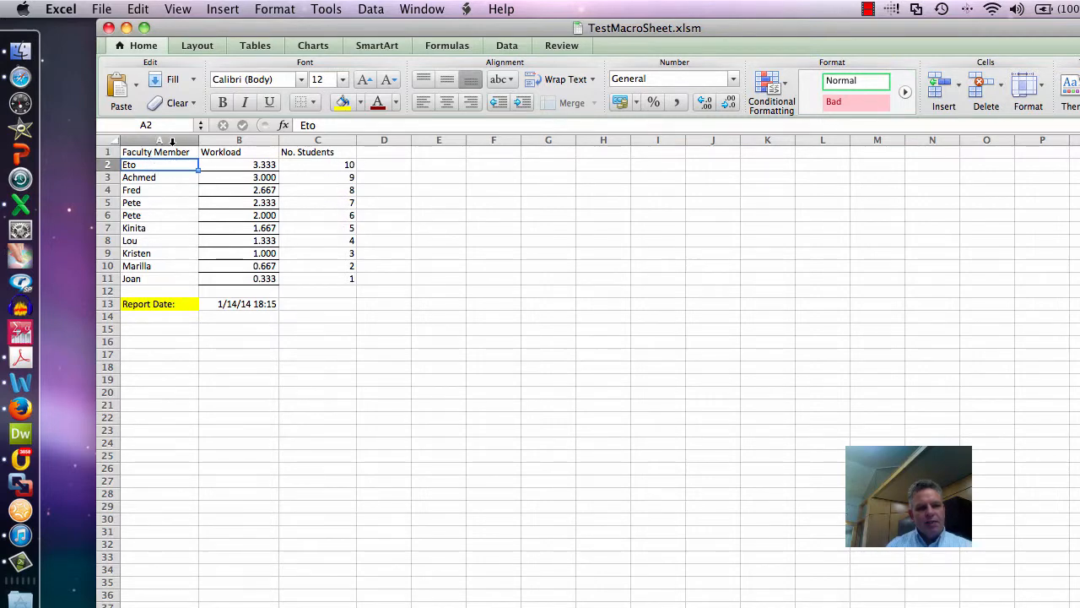
left_click(171, 141)
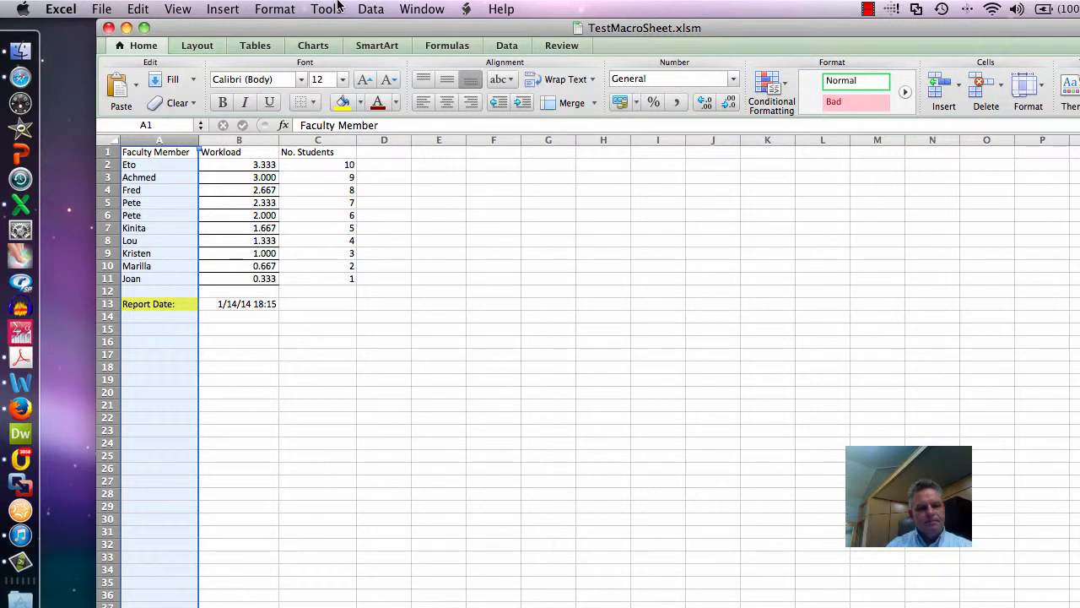
left_click(372, 8)
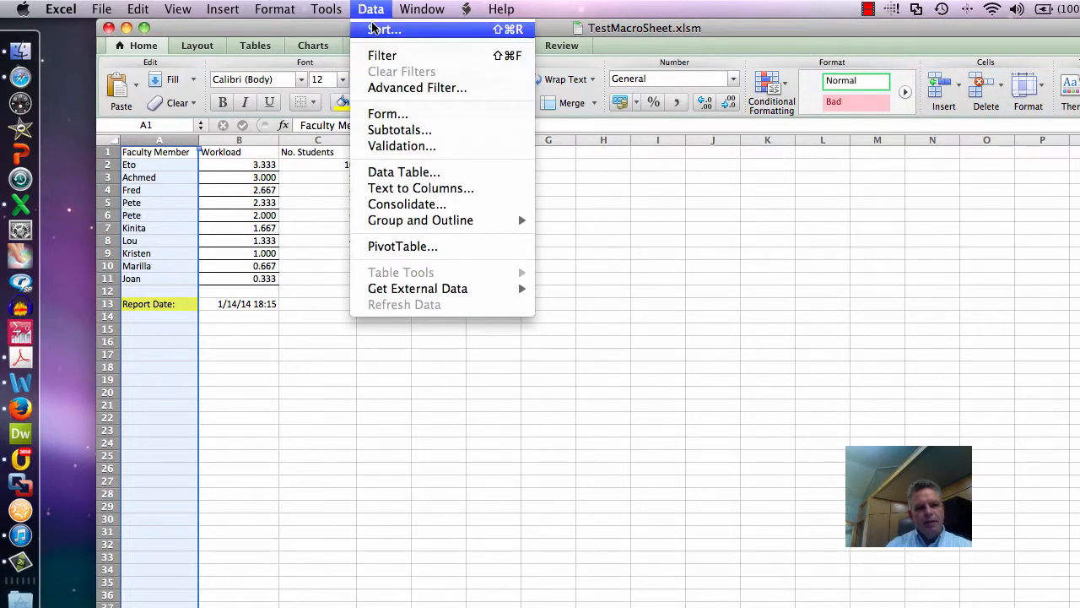
left_click(374, 28)
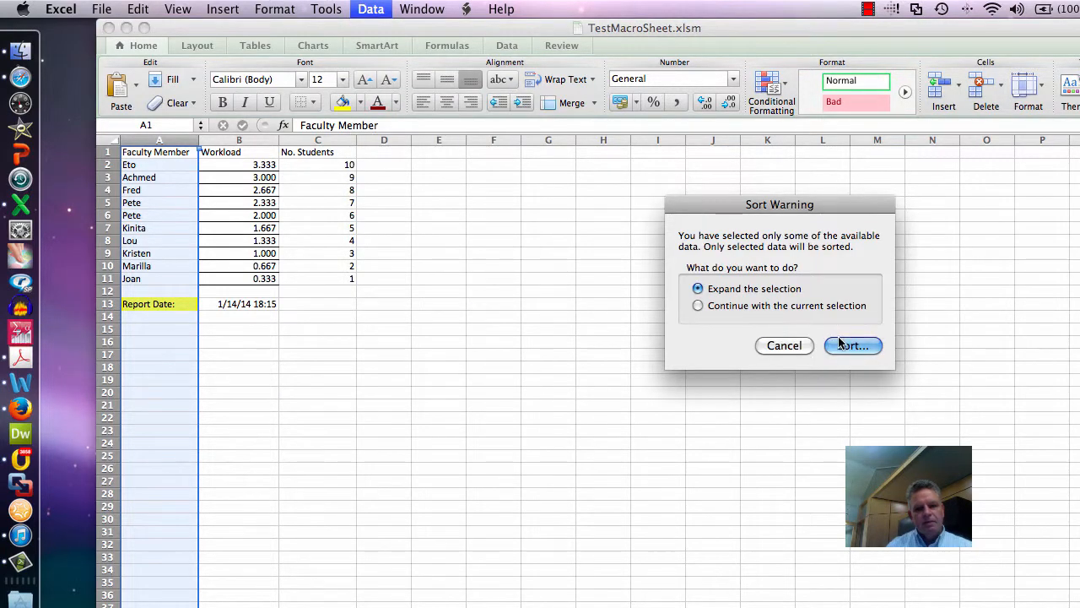
left_click(837, 339)
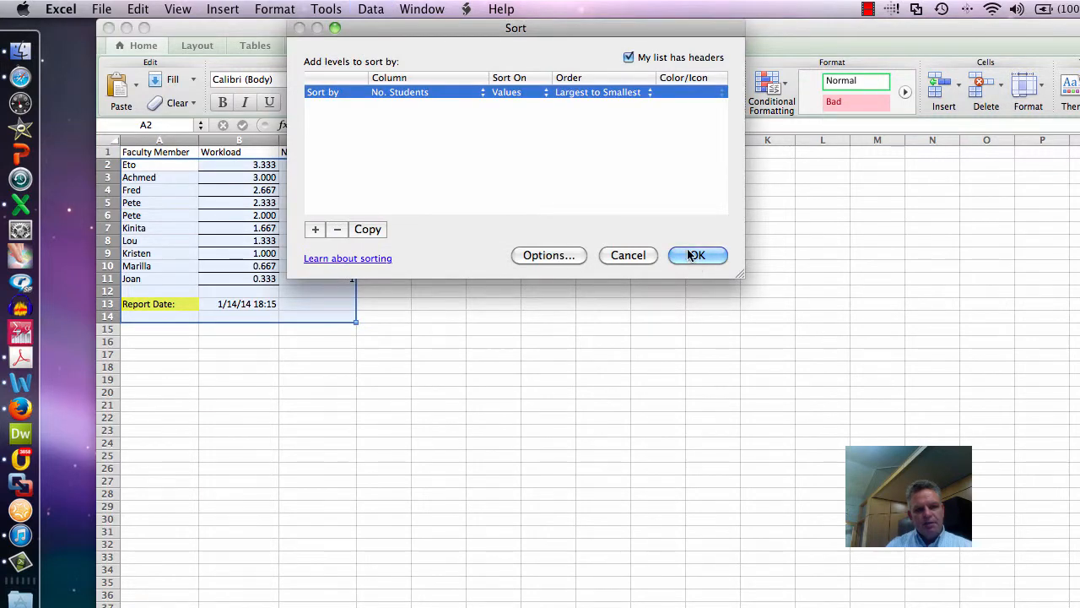
left_click(432, 92)
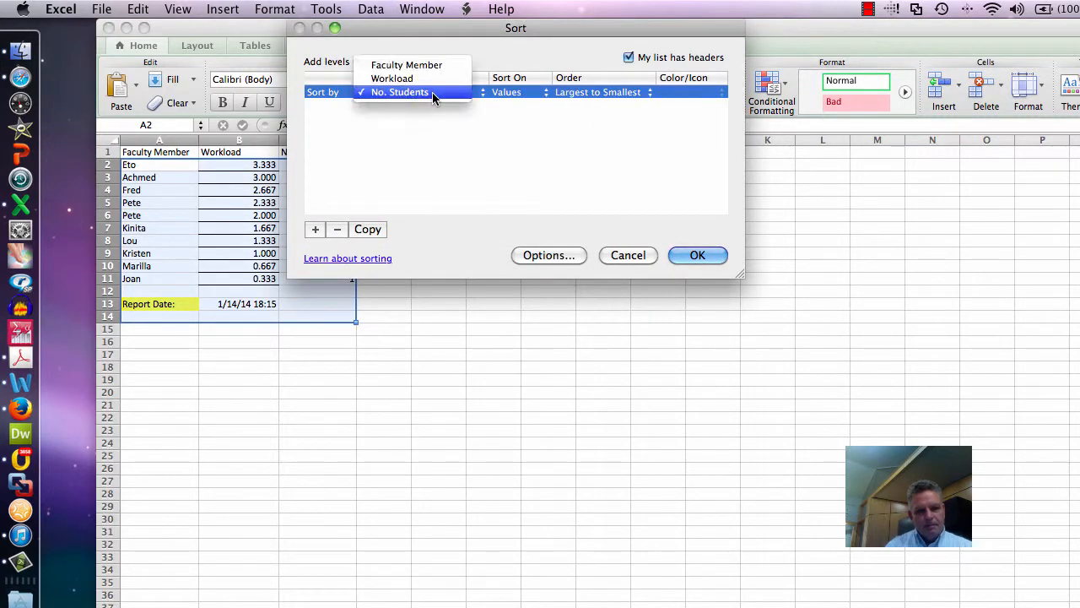
left_click(427, 65)
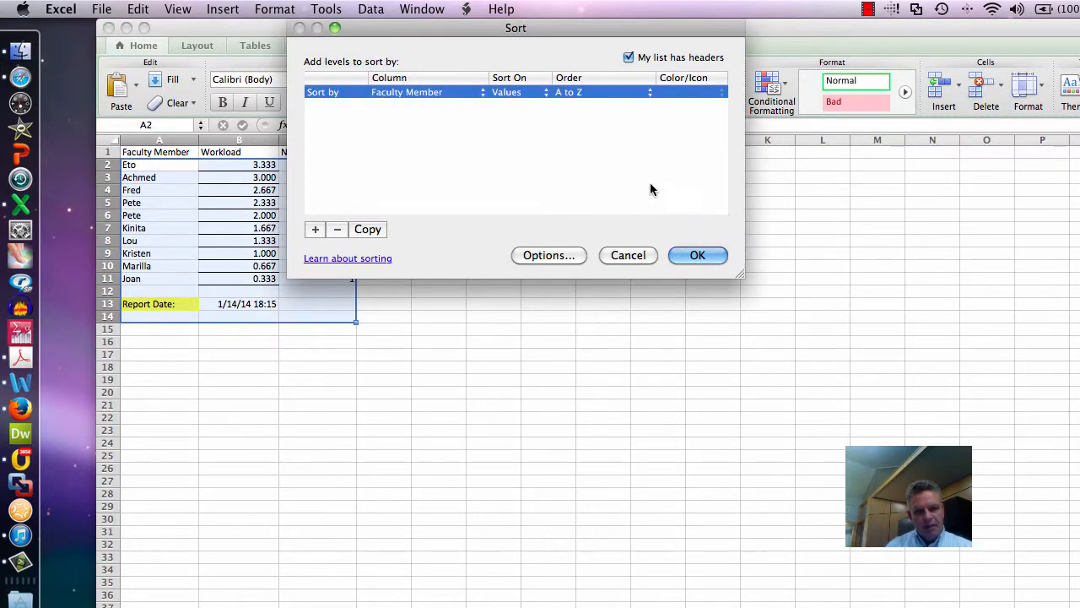
left_click(690, 255)
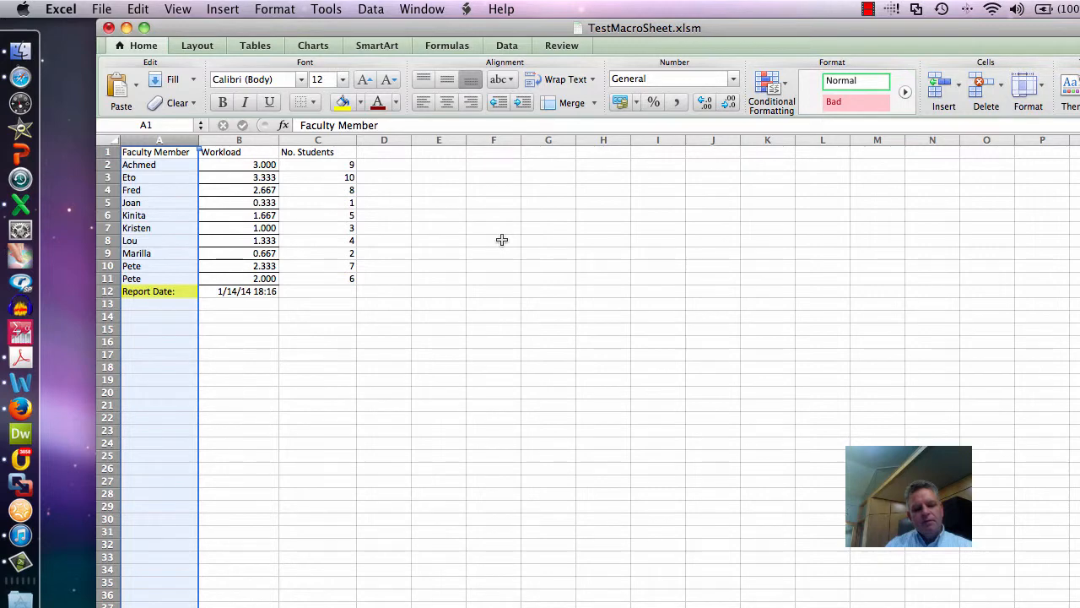
- Select empty cell G13 and run the recorded SortAndPrint macro on the sheet
left_click(537, 303)
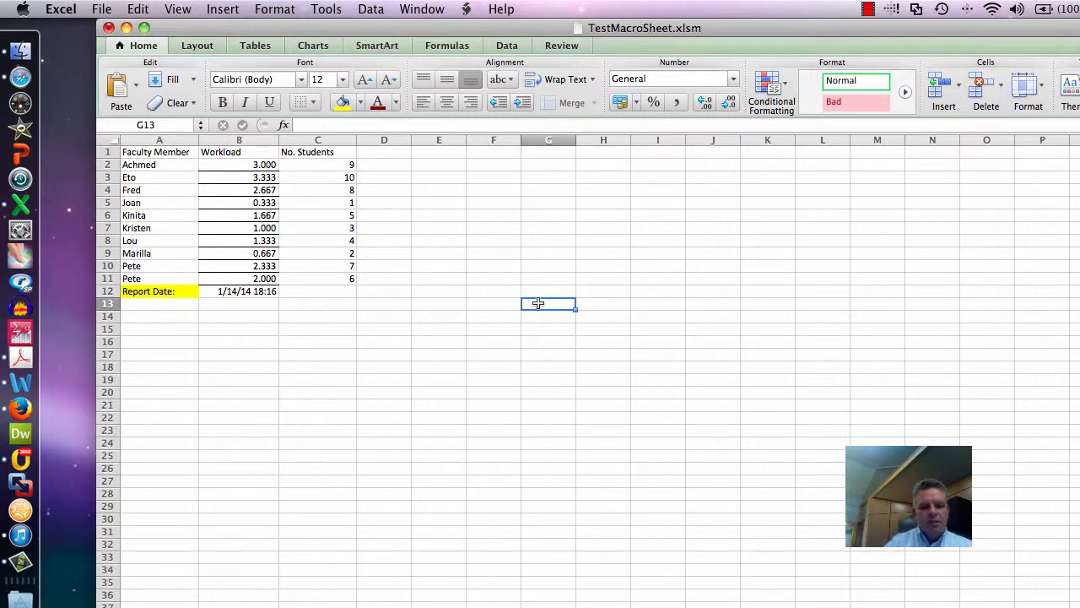
key("alt+super+w")
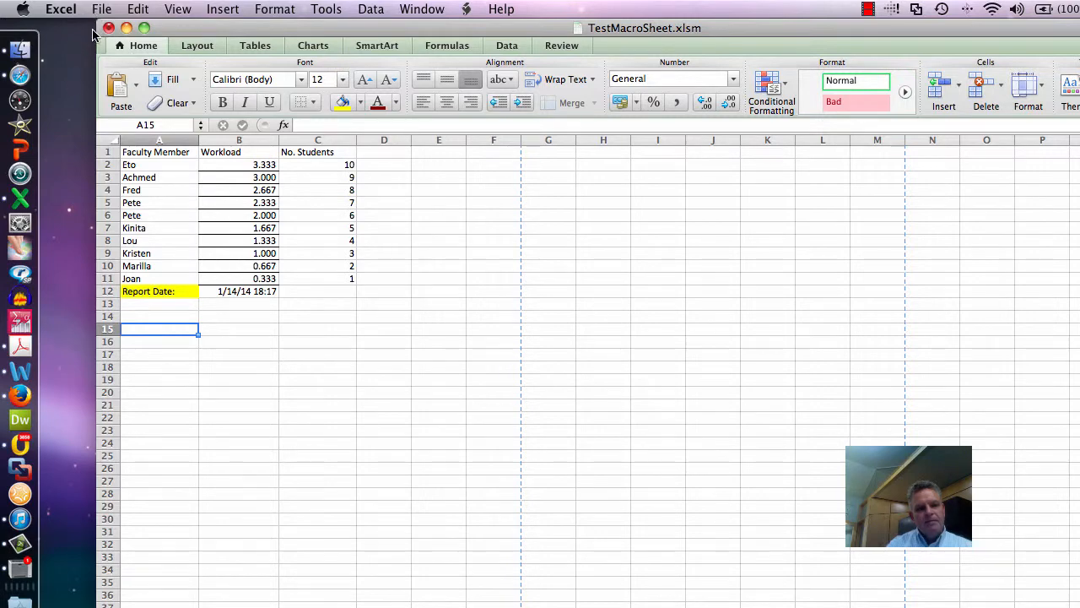
- Switch to Acrobat, open the TestMacroSheetOutput PDF from the Module 2 folder to check the printed table, and close it
left_click(14, 371)
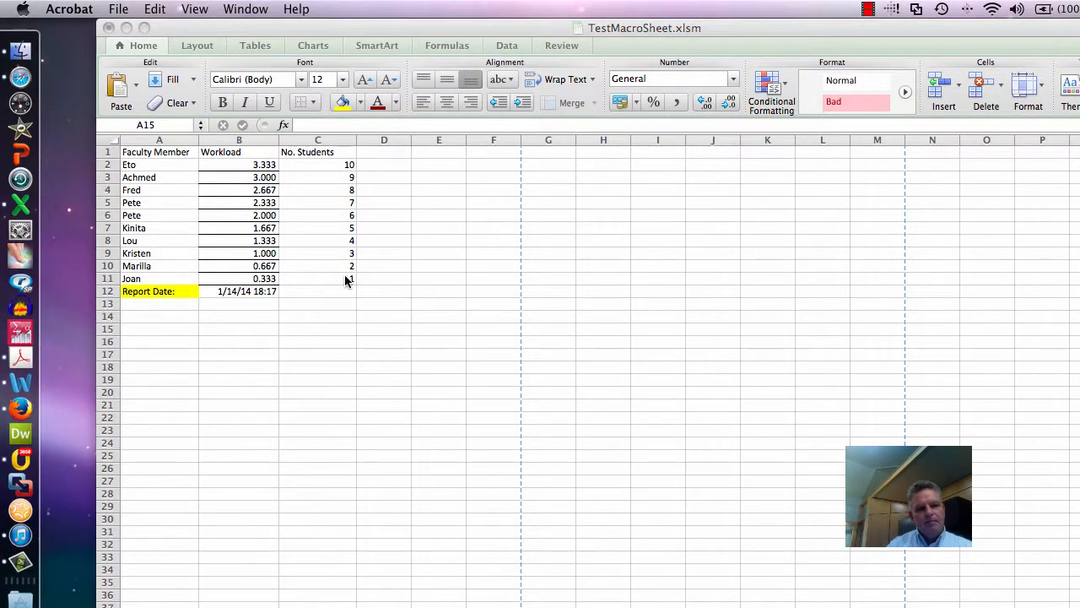
left_click(127, 12)
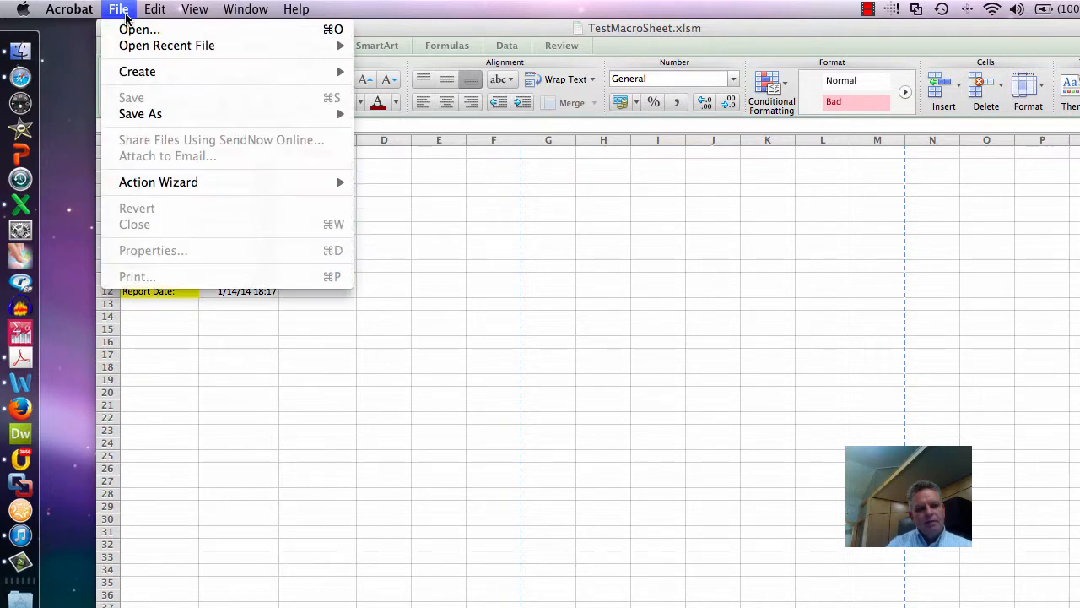
mouse_move(137, 45)
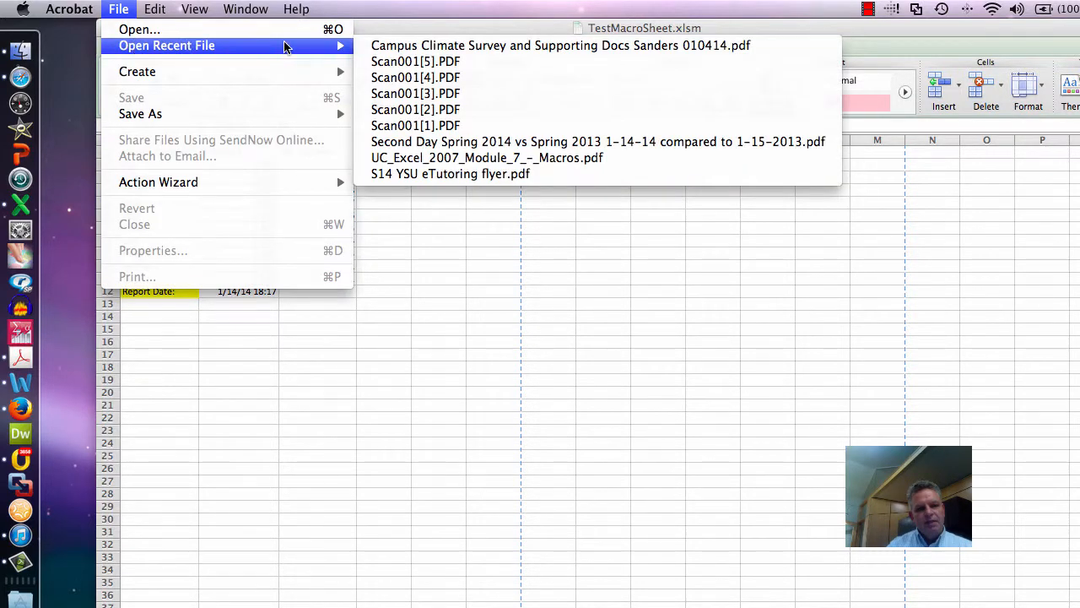
left_click(193, 30)
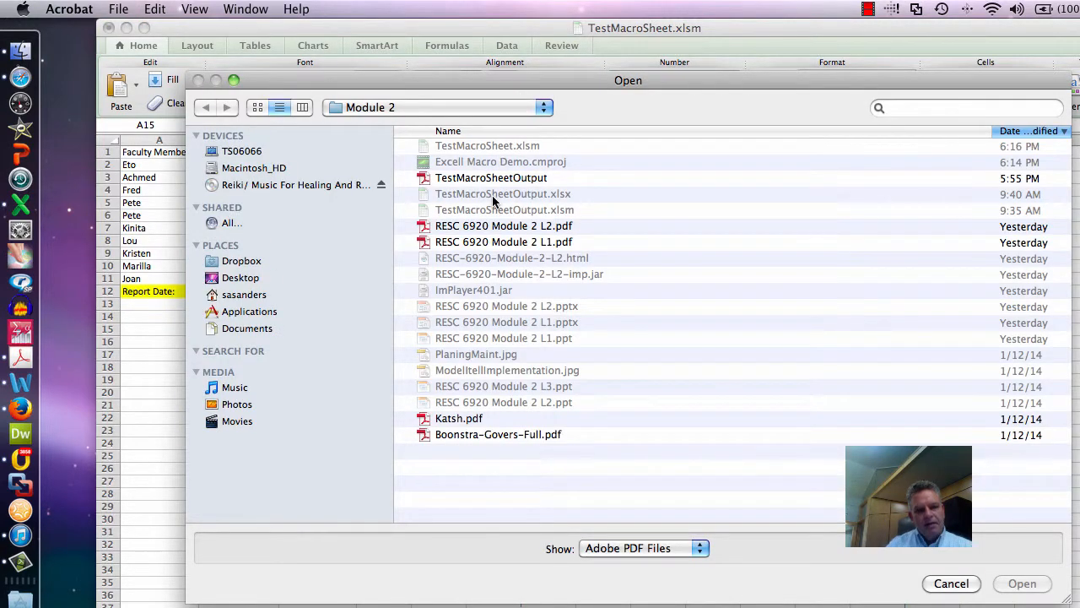
double_click(488, 179)
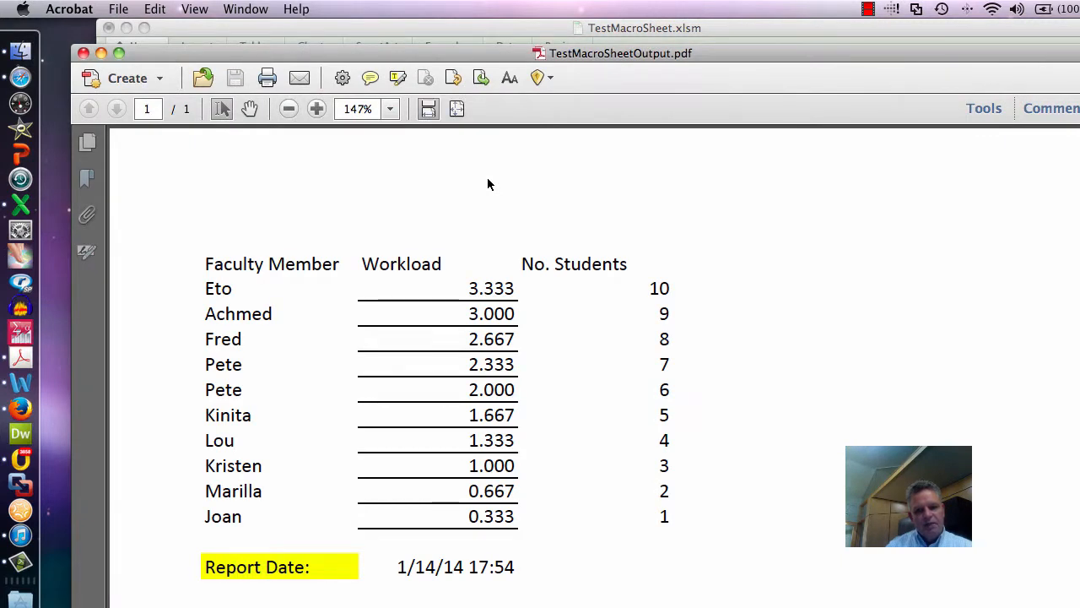
left_click(83, 53)
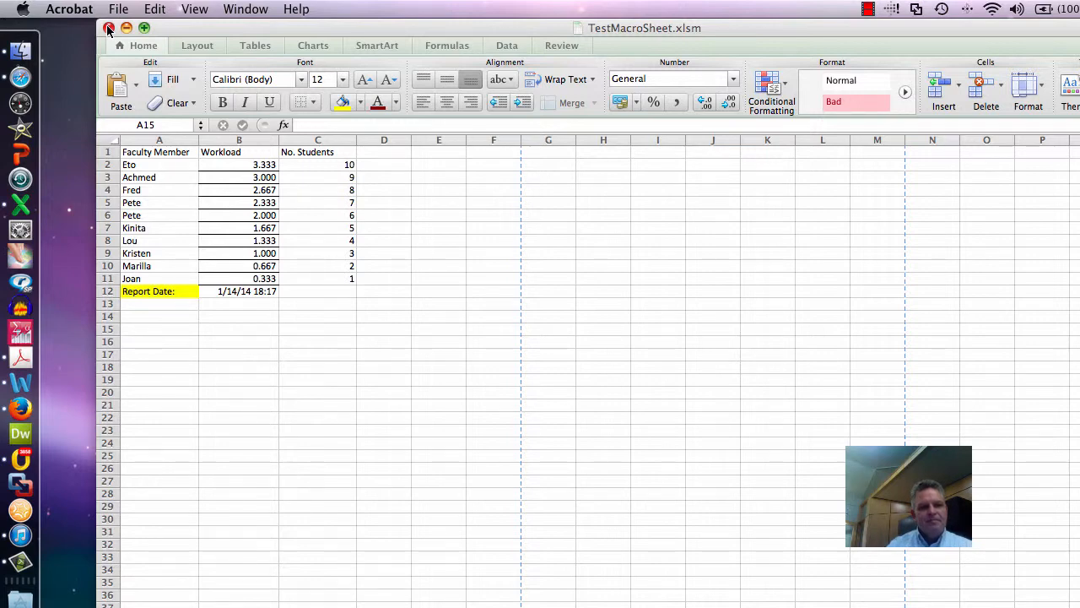
left_click(868, 10)
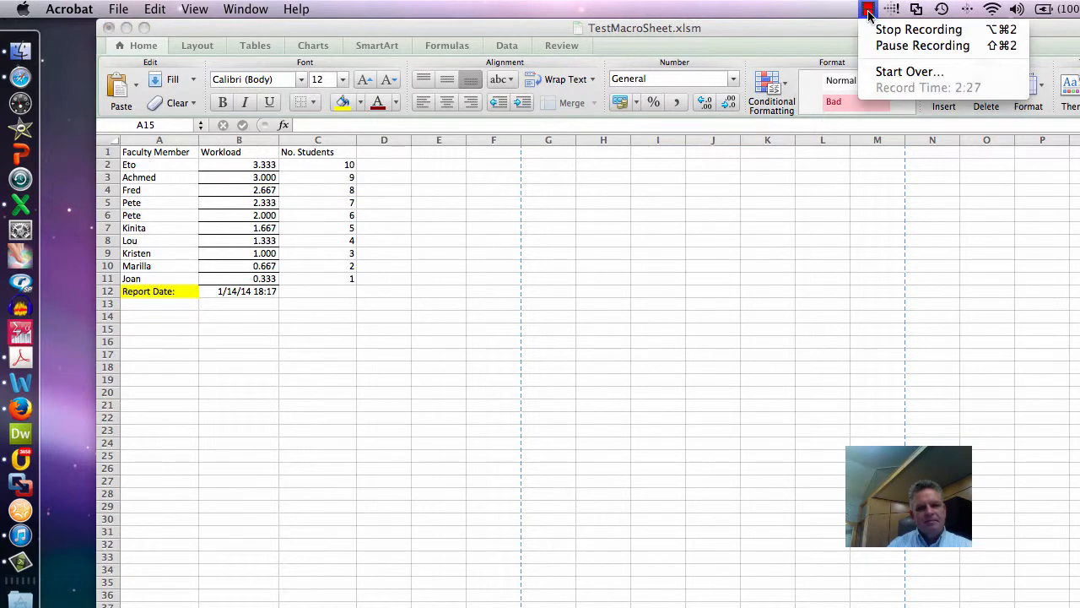